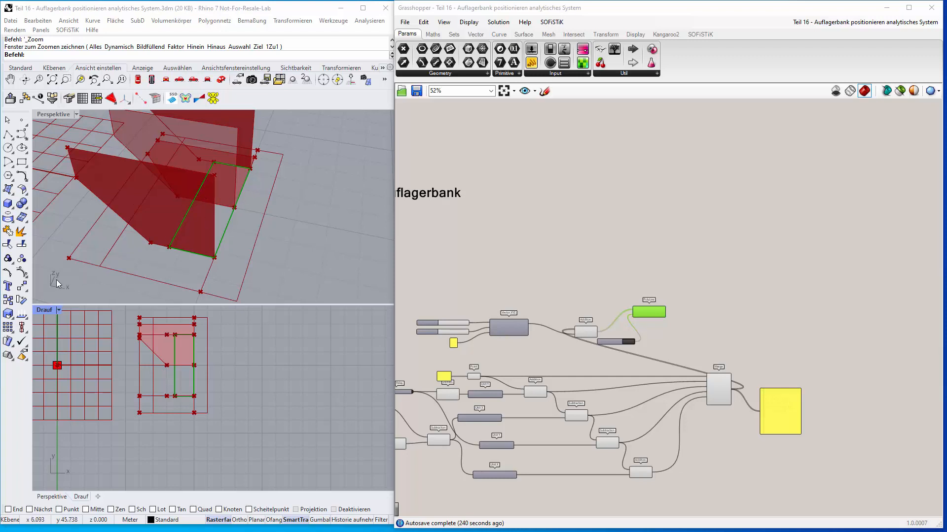
# - Duplicate the Flügelwand rotation chain: Deconstruct Brep, List Item, Radians, Rotate Axis and the two number sliders for index and angle
pyautogui.scroll(-3, 587, 245)
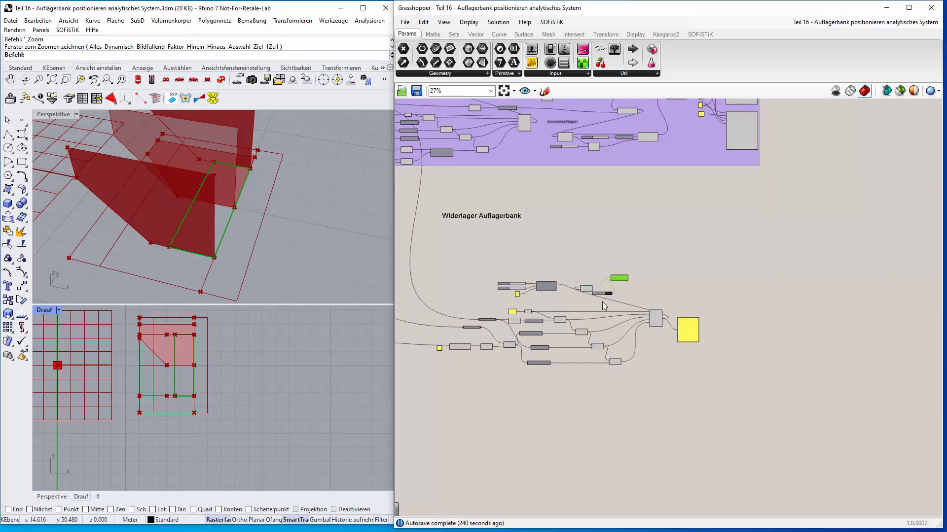
pyautogui.rightClick(598, 246)
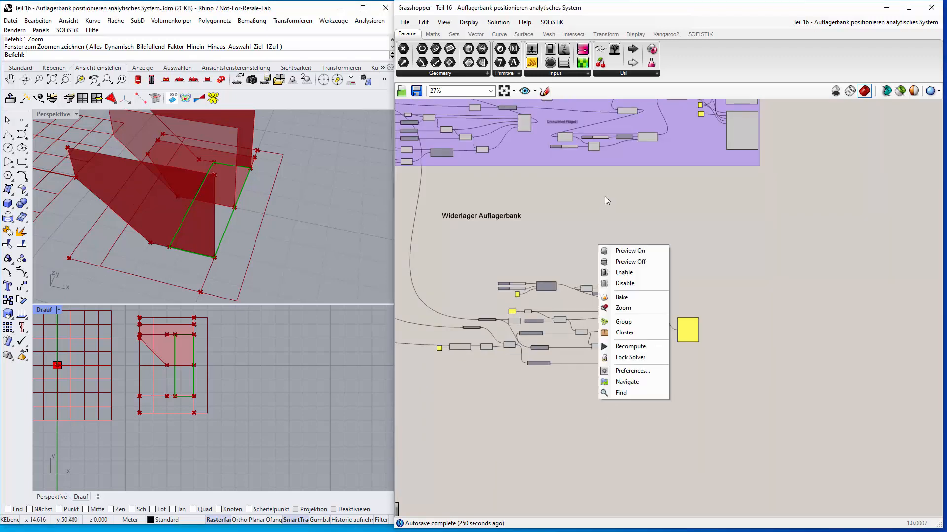
pyautogui.middleClick(681, 197)
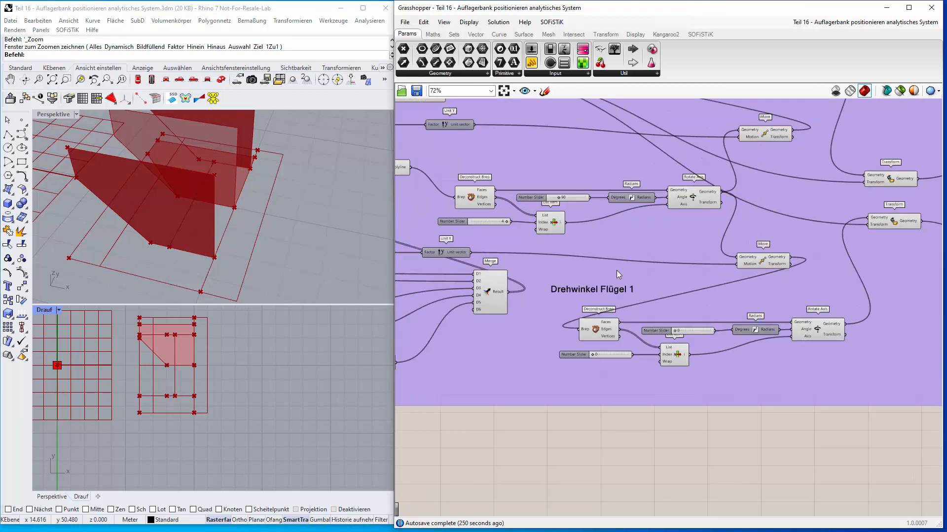
pyautogui.click(477, 200)
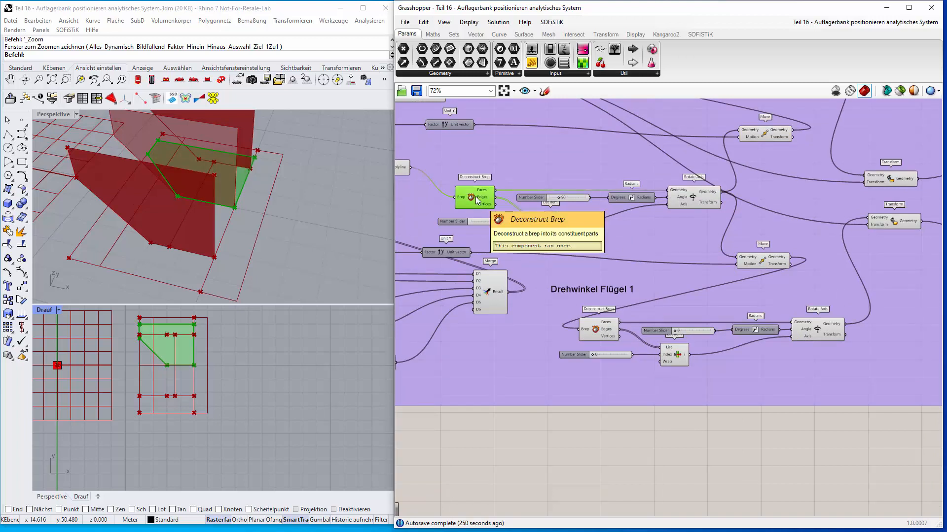
pyautogui.keyDown('shift'); pyautogui.click(489, 223); pyautogui.keyUp('shift')
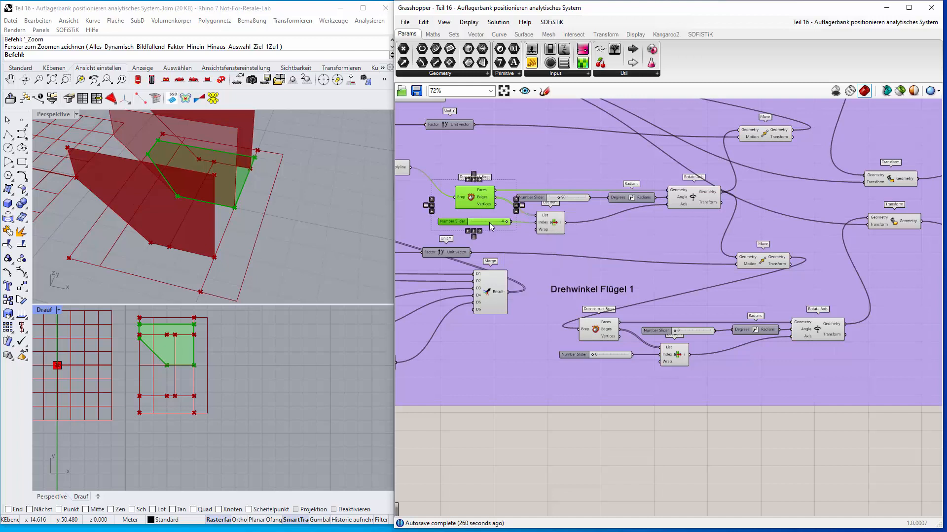
pyautogui.keyDown('shift'); pyautogui.click(548, 227); pyautogui.keyUp('shift')
pyautogui.keyDown('shift'); pyautogui.click(544, 198); pyautogui.keyUp('shift')
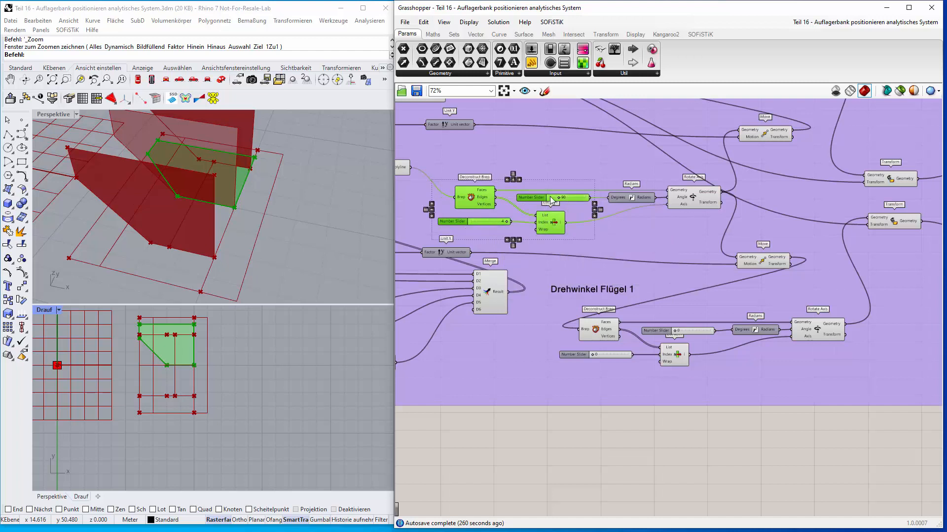
pyautogui.keyDown('shift'); pyautogui.click(640, 195); pyautogui.keyUp('shift')
pyautogui.keyDown('shift'); pyautogui.click(704, 197); pyautogui.keyUp('shift')
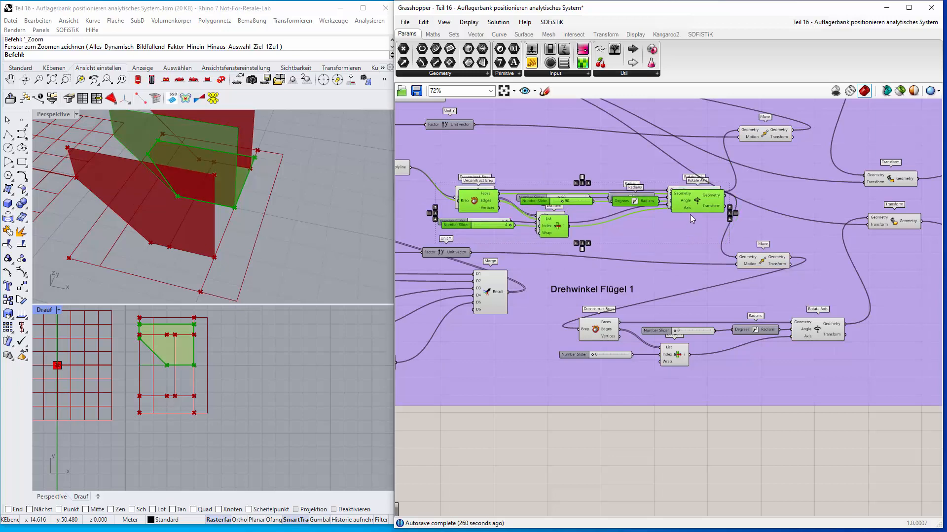
# - Move the duplicated rotation components down into the Widerlager Auflagerbank section, above the Merge component
pyautogui.moveTo(690, 215); pyautogui.dragTo(727, 427)
pyautogui.scroll(-3, 768, 398)
pyautogui.scroll(-3, 768, 398)
pyautogui.moveTo(794, 458); pyautogui.dragTo(668, 284, button='right')
pyautogui.moveTo(637, 244); pyautogui.dragTo(695, 315)
pyautogui.scroll(7, 687, 308)
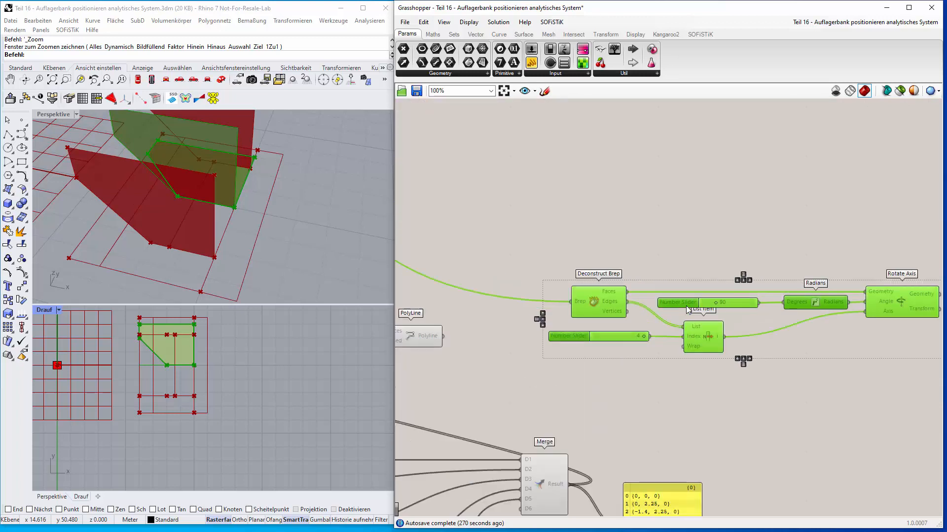
# - Disconnect the old input from the duplicated Deconstruct Brep, place the chain beside the Auflagerbank PolyLine and connect the Polyline output to Brep
pyautogui.rightClick(579, 304)
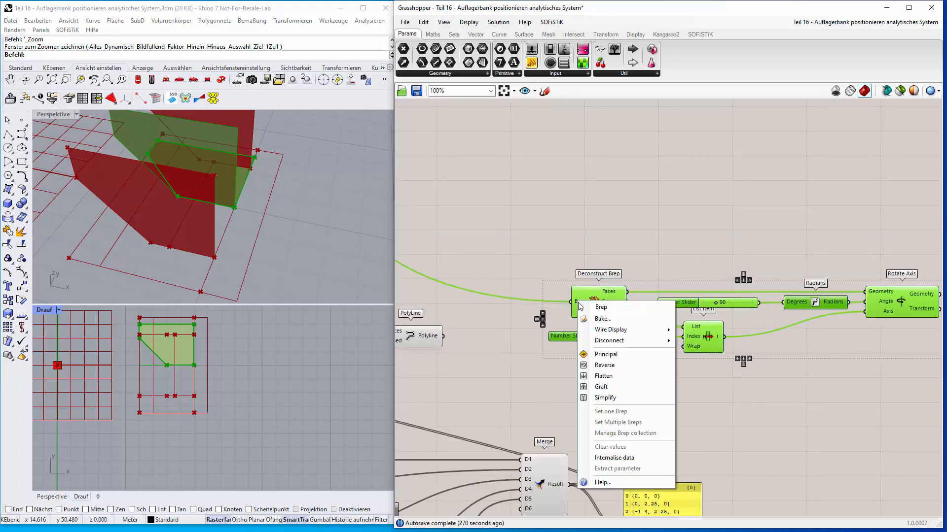
pyautogui.moveTo(664, 341)
pyautogui.click(725, 342)
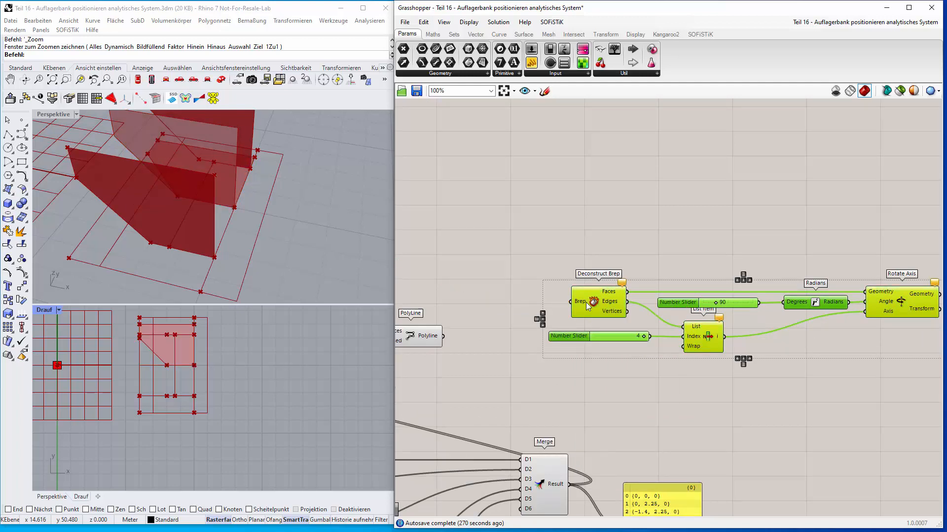
pyautogui.moveTo(589, 304); pyautogui.dragTo(539, 342)
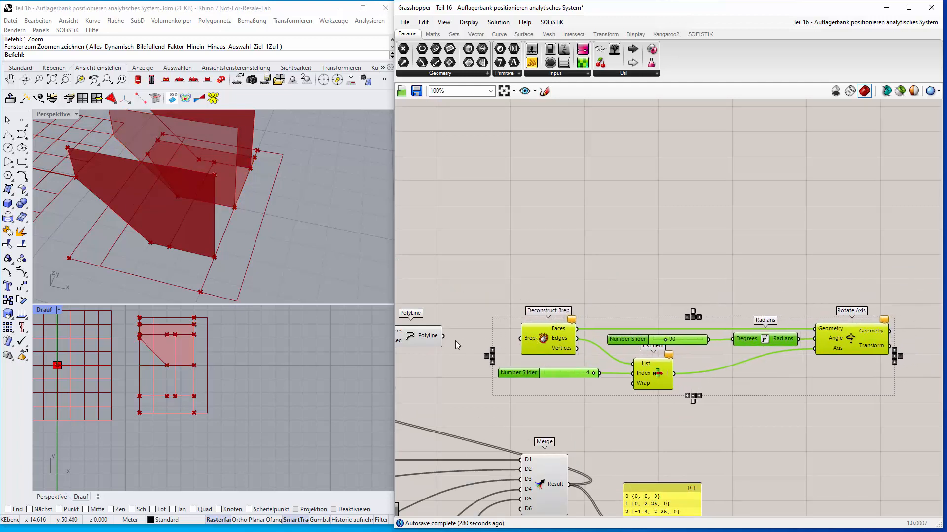
pyautogui.moveTo(442, 338); pyautogui.dragTo(520, 340)
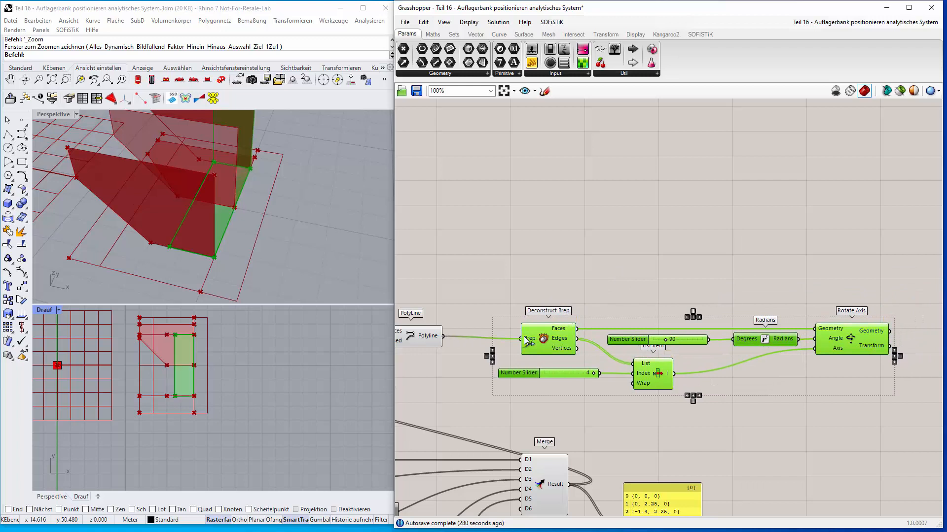
pyautogui.scroll(-2, 584, 296)
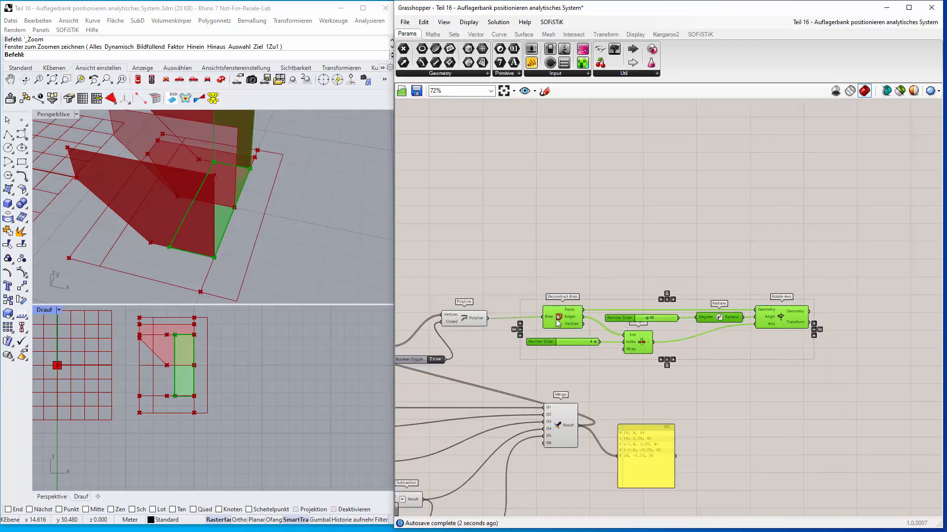
# - Set the index slider of the duplicated List Item to 3 to choose another rotation axis edge for the Auflagerbank surface
pyautogui.click(322, 234)
pyautogui.scroll(-3, 321, 233)
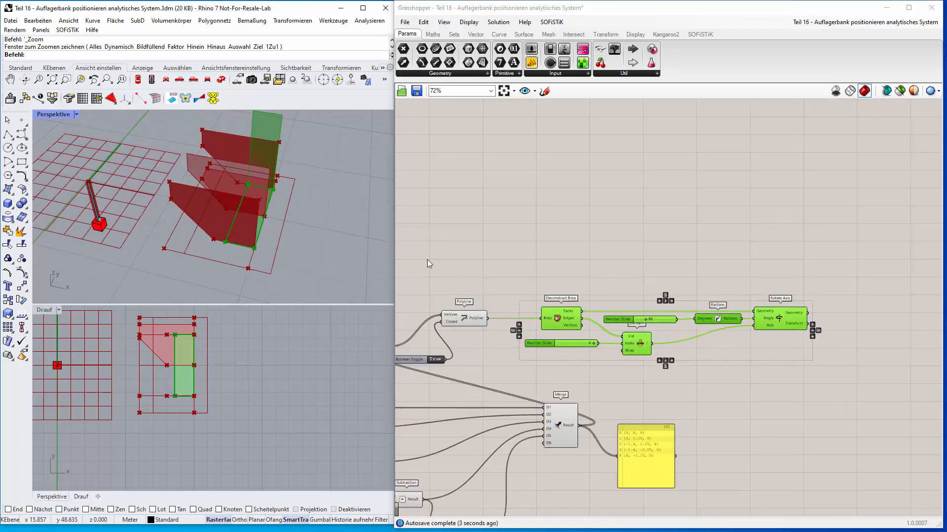
pyautogui.scroll(1, 566, 197)
pyautogui.click(448, 339)
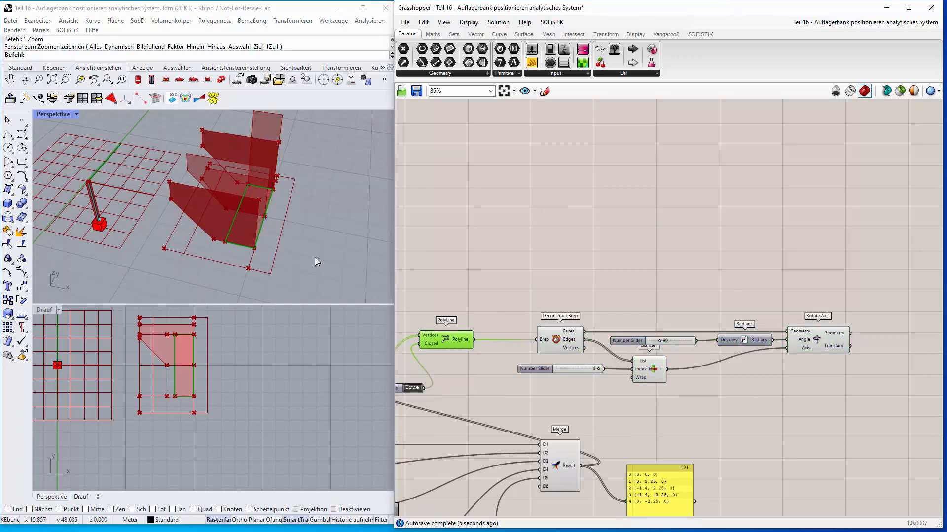
pyautogui.click(560, 338)
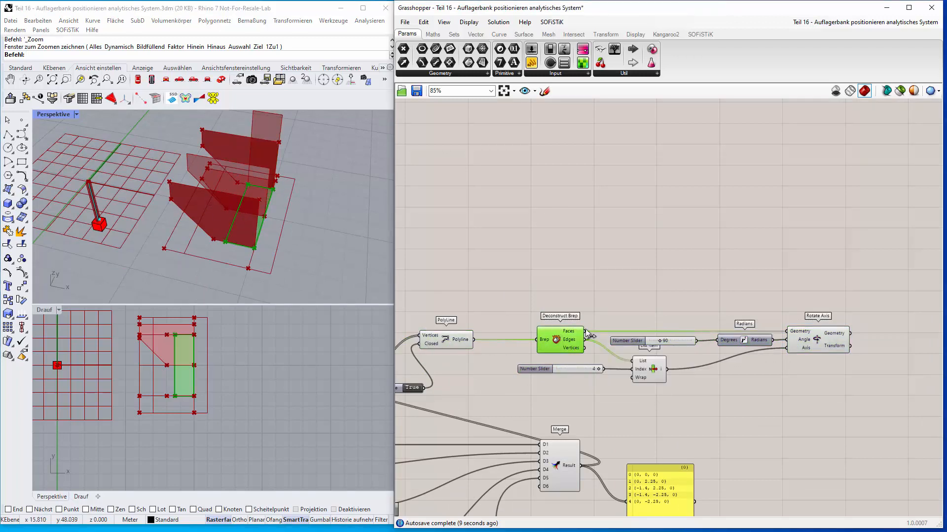
pyautogui.moveTo(570, 347)
pyautogui.moveTo(597, 369)
pyautogui.mouseDown()
pyautogui.moveTo(547, 363)
pyautogui.moveTo(591, 365)
pyautogui.mouseUp()
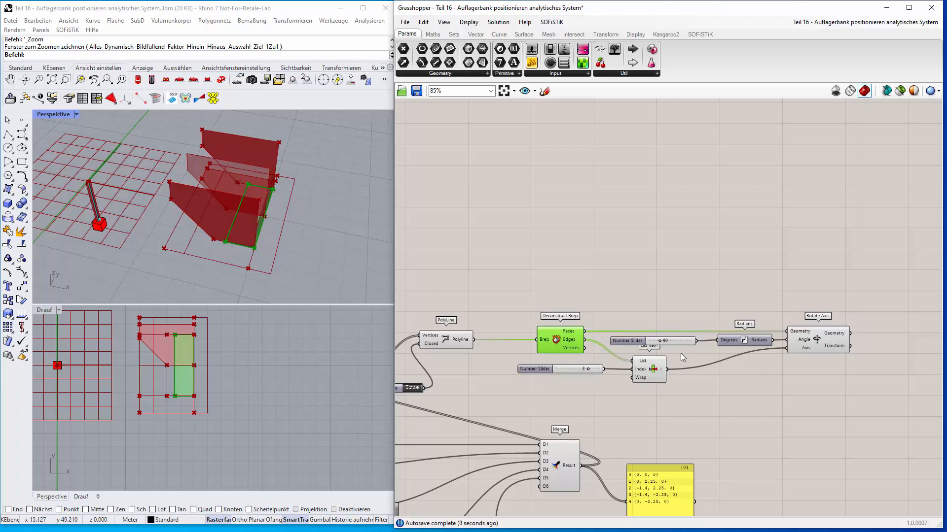
pyautogui.moveTo(662, 343); pyautogui.dragTo(671, 349)
pyautogui.moveTo(323, 226); pyautogui.dragTo(294, 216, button='right')
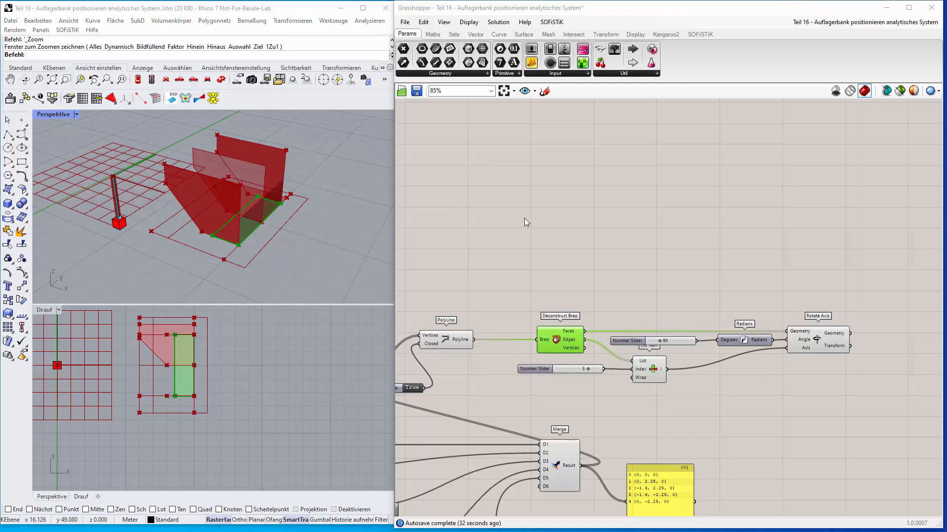
# - Duplicate the Flügelwand placement components: the station panel, index panel, List Item, Placement Transform and its Vector XYZ
pyautogui.scroll(-5, 553, 221)
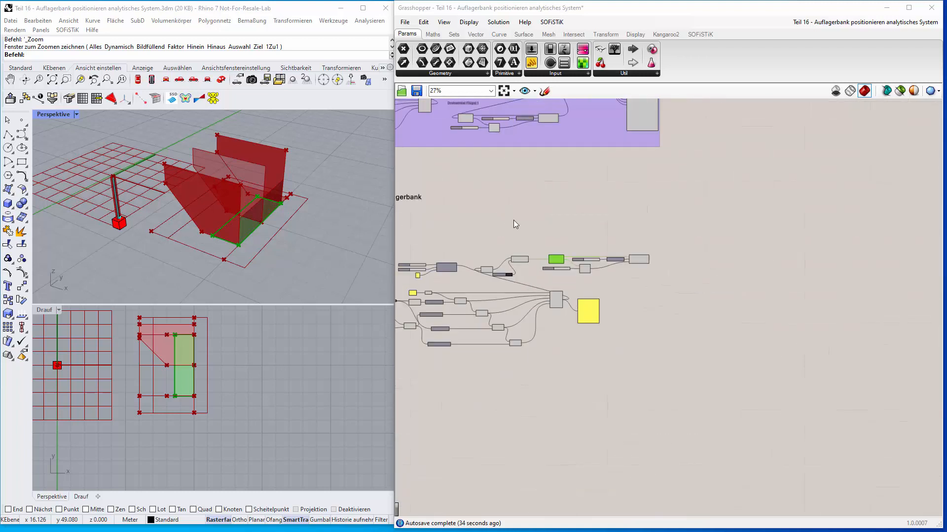
pyautogui.rightClick(615, 255)
pyautogui.click(519, 182)
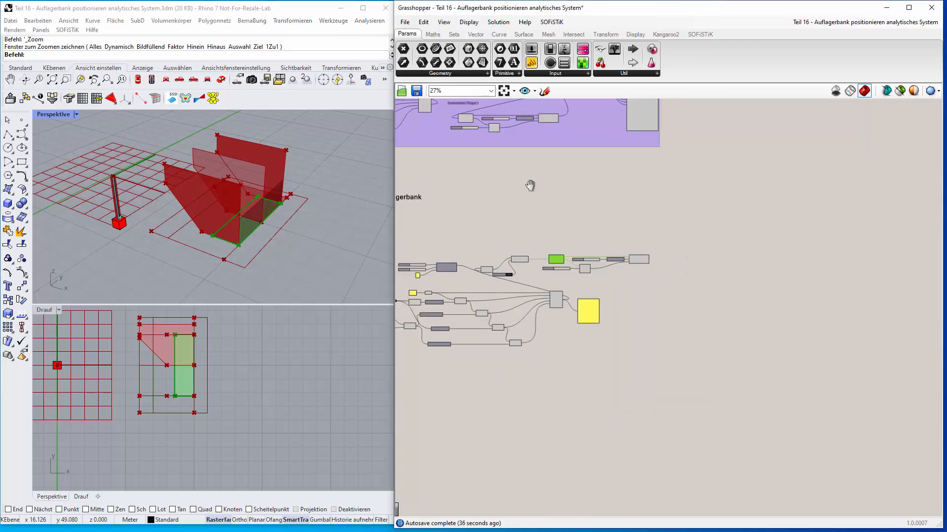
pyautogui.moveTo(530, 186); pyautogui.dragTo(751, 324, button='right')
pyautogui.scroll(3, 508, 163)
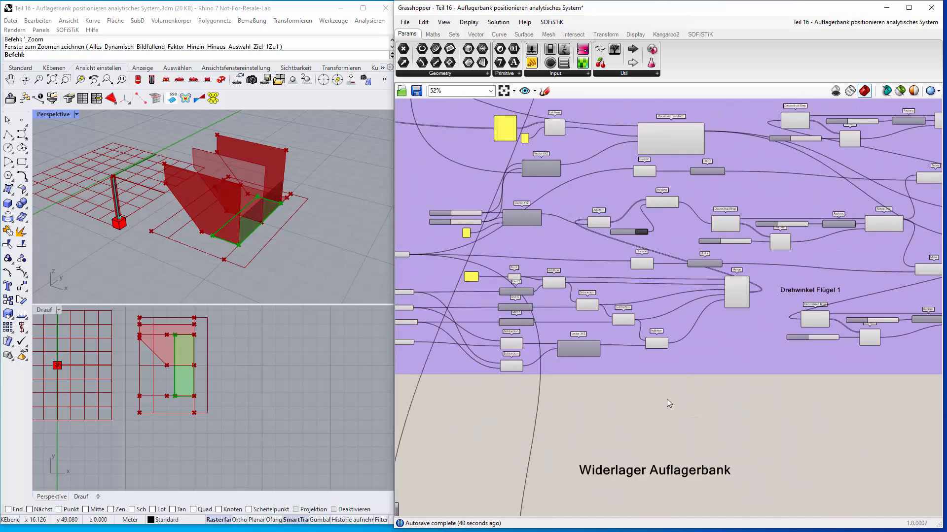
pyautogui.moveTo(666, 399); pyautogui.dragTo(705, 475, button='right')
pyautogui.scroll(2, 641, 162)
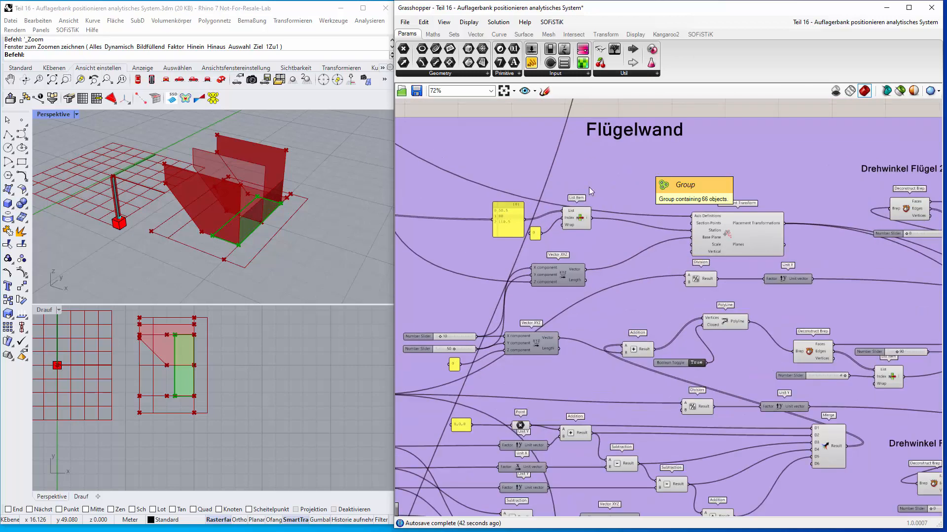
pyautogui.click(510, 221)
pyautogui.keyDown('shift'); pyautogui.click(536, 233); pyautogui.keyUp('shift')
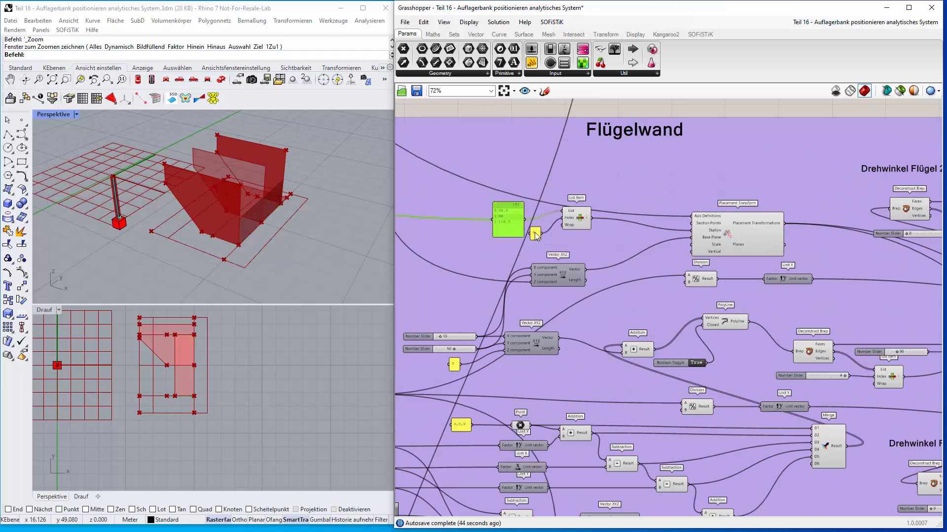
pyautogui.keyDown('shift'); pyautogui.click(571, 219); pyautogui.keyUp('shift')
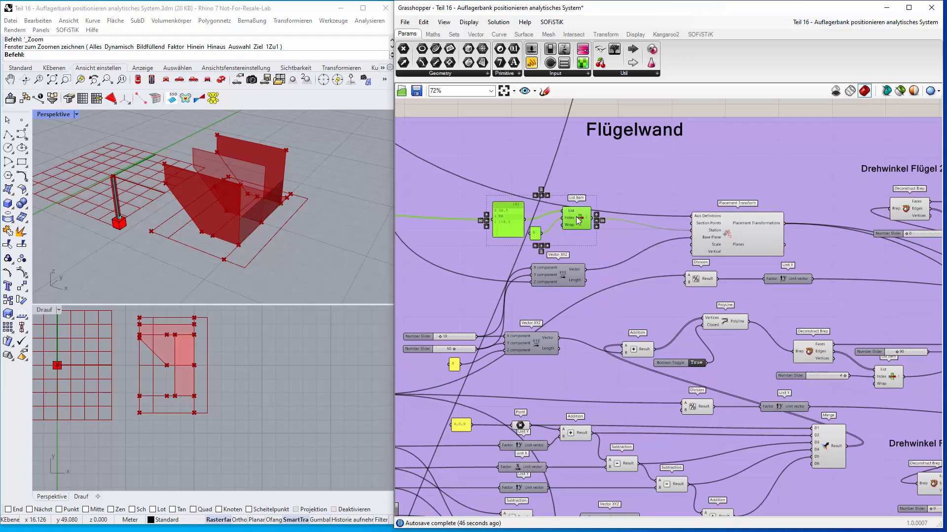
pyautogui.keyDown('shift'); pyautogui.click(729, 232); pyautogui.keyUp('shift')
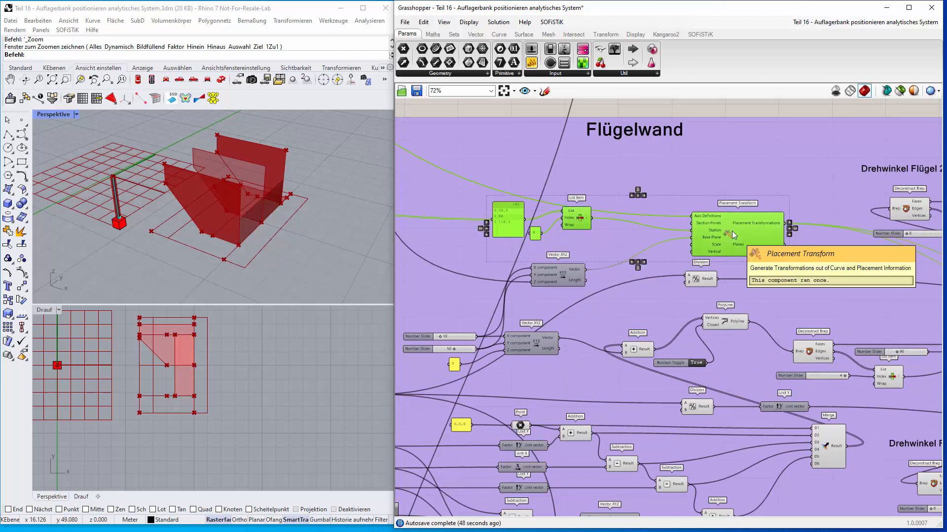
pyautogui.keyDown('shift'); pyautogui.click(563, 278); pyautogui.keyUp('shift')
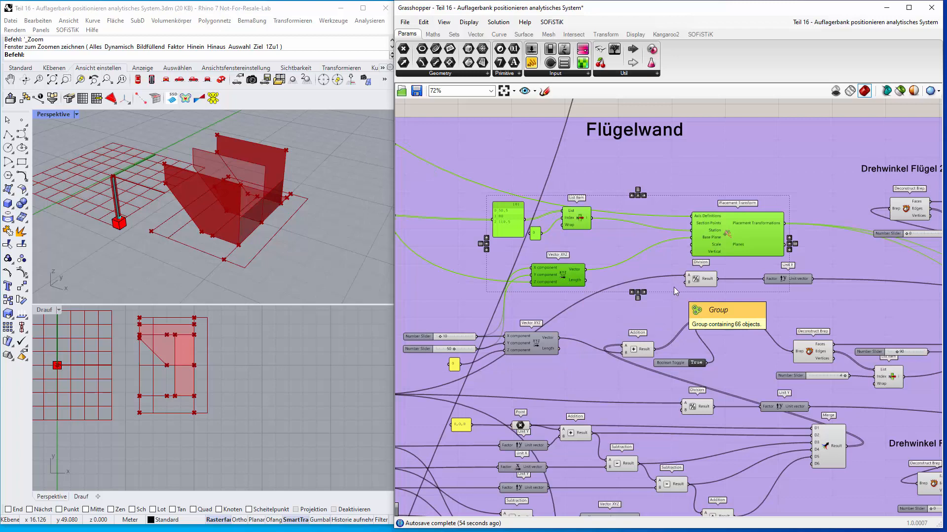
# - Move the duplicated placement components below the Widerlager Auflagerbank heading, just above that section's Vector XYZ and PolyLine chain
pyautogui.scroll(-4, 700, 276)
pyautogui.moveTo(745, 268); pyautogui.dragTo(799, 455)
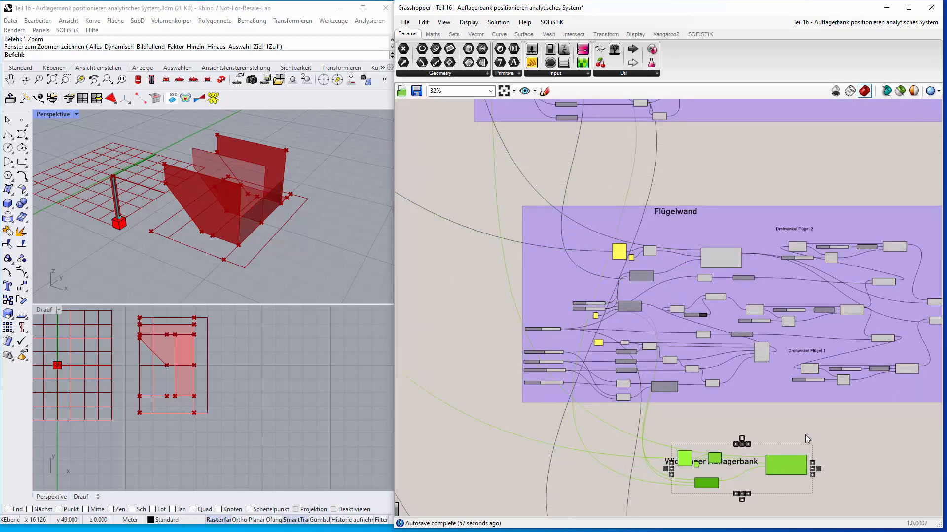
pyautogui.moveTo(839, 424); pyautogui.dragTo(653, 182, button='right')
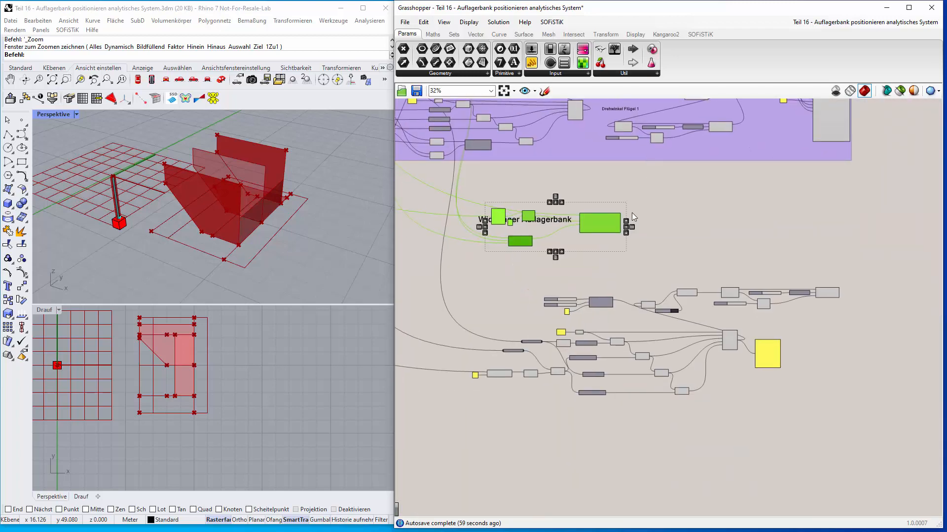
pyautogui.moveTo(609, 229); pyautogui.dragTo(670, 259)
pyautogui.scroll(3, 608, 247)
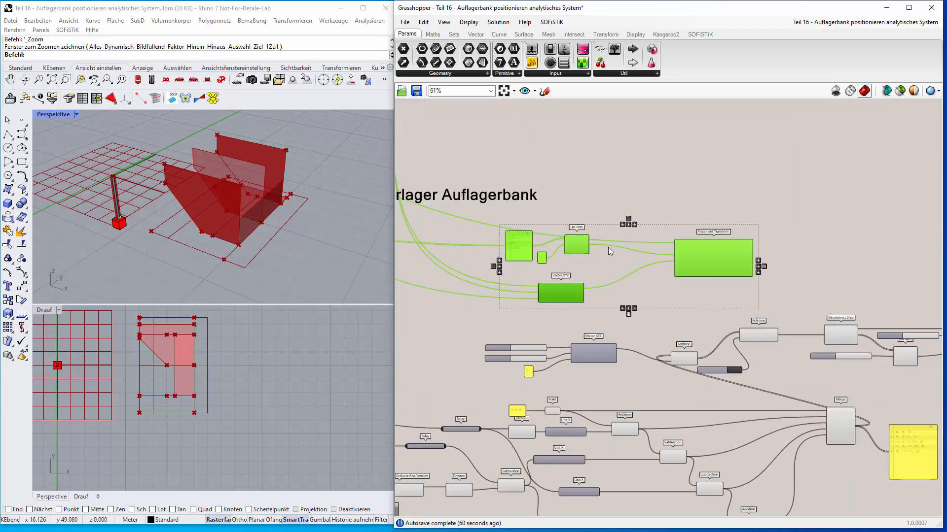
pyautogui.scroll(2, 489, 326)
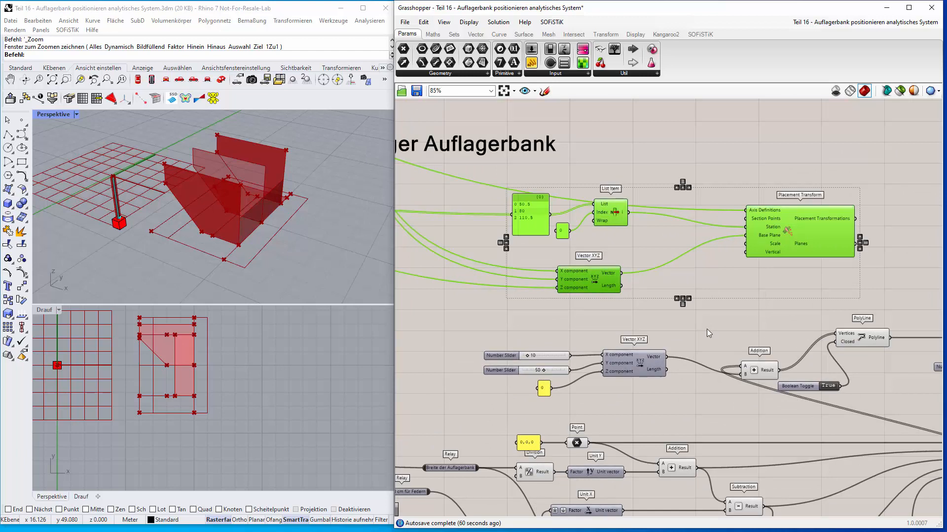
pyautogui.moveTo(711, 322); pyautogui.dragTo(810, 347, button='right')
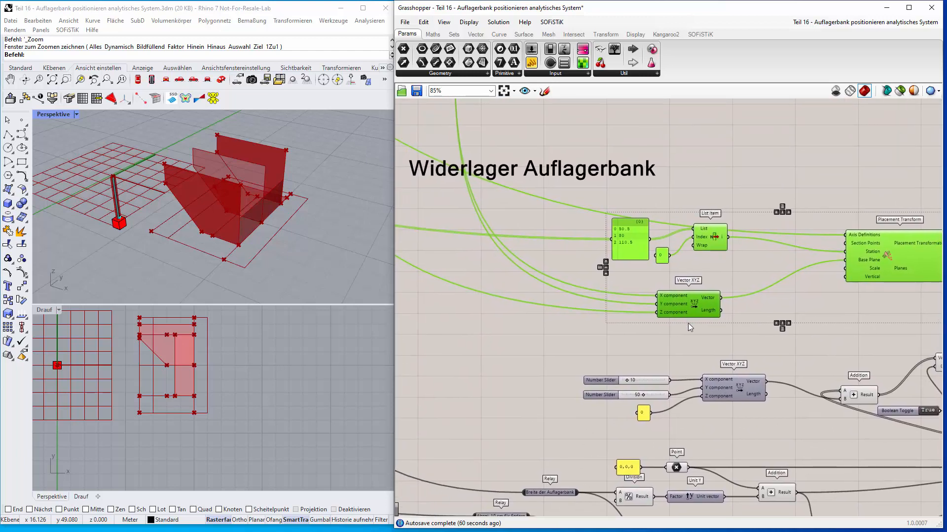
pyautogui.moveTo(690, 304); pyautogui.dragTo(773, 323)
pyautogui.scroll(-3, 818, 352)
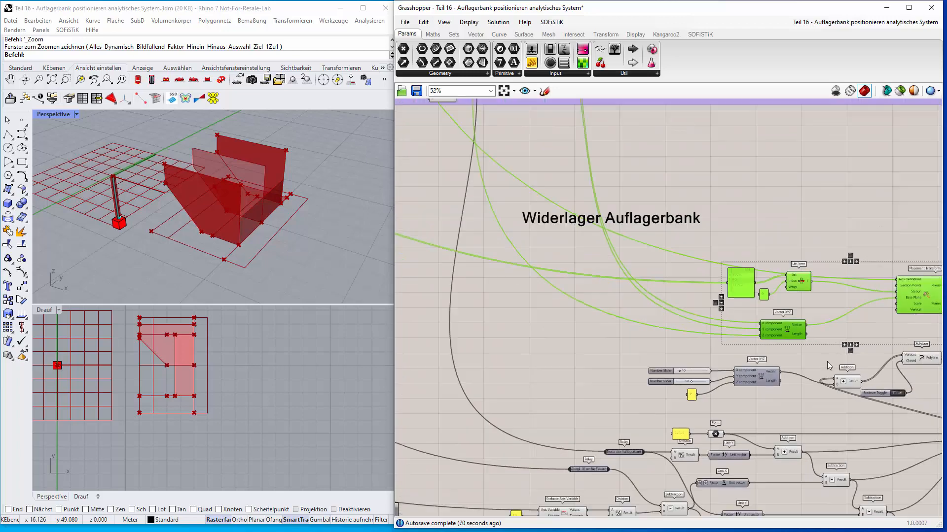
# - Disconnect the old X and Y inputs of the duplicated Vector XYZ and connect the Auflagerbank sliders set to 10 and 50 instead
pyautogui.moveTo(803, 393); pyautogui.dragTo(649, 362, button='right')
pyautogui.scroll(4, 635, 339)
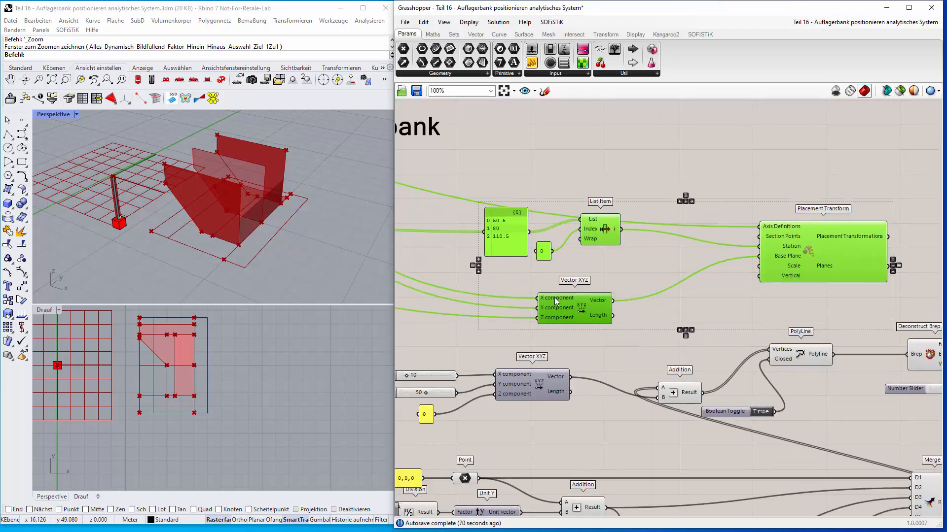
pyautogui.rightClick(548, 301)
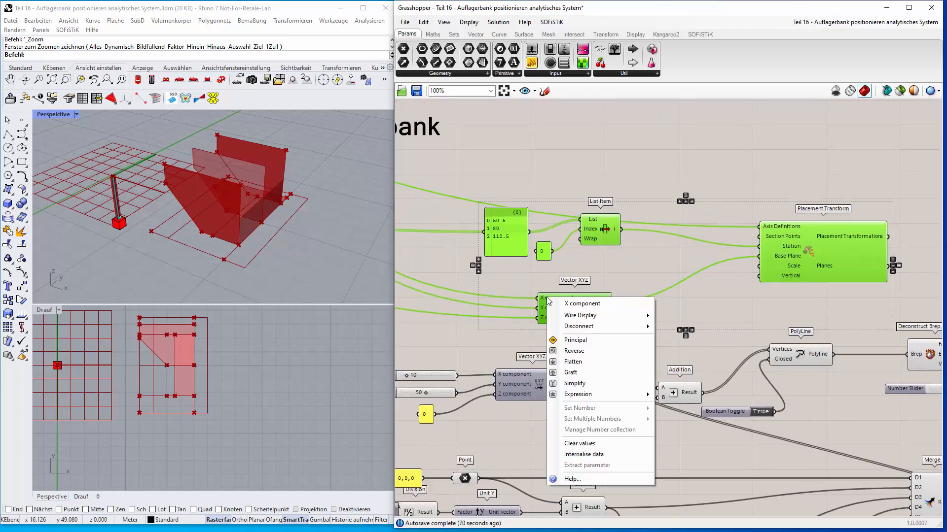
pyautogui.moveTo(589, 329)
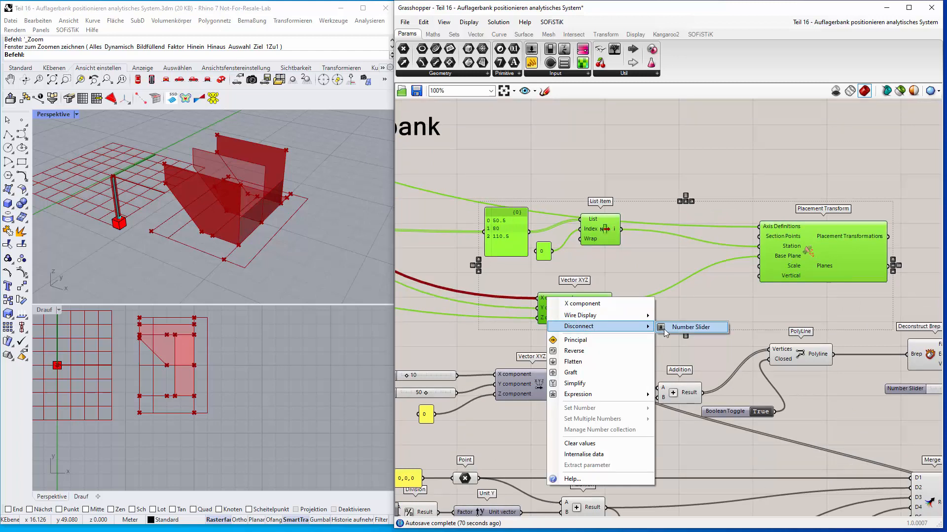
pyautogui.click(664, 331)
pyautogui.rightClick(540, 309)
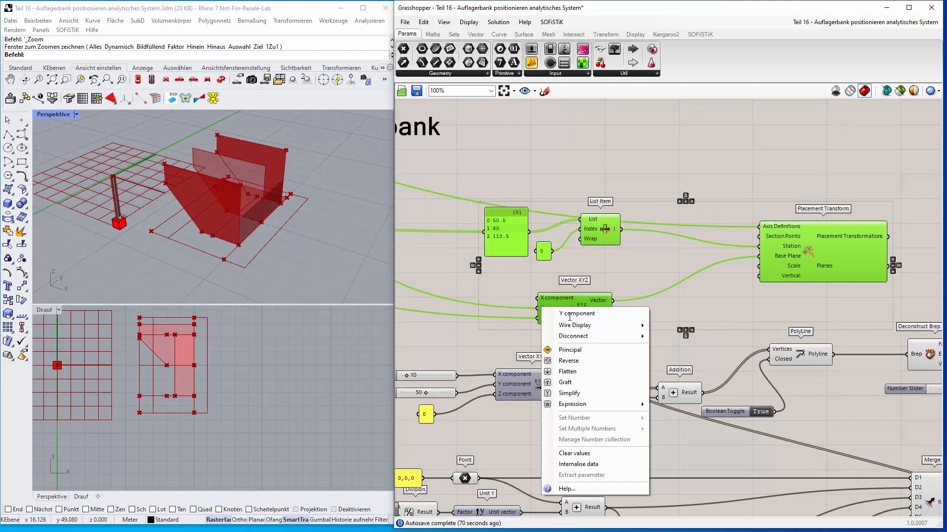
pyautogui.moveTo(622, 337)
pyautogui.click(685, 337)
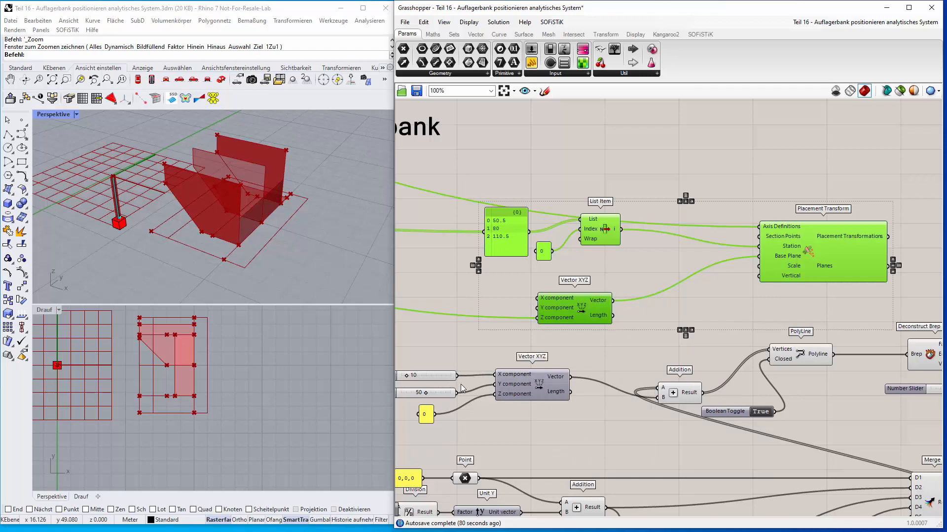
pyautogui.moveTo(458, 375); pyautogui.dragTo(538, 298)
pyautogui.moveTo(458, 392); pyautogui.dragTo(582, 318)
# - Trace the wires between the duplicated Auflagerbank placement components and the Flügelwand and Widerlager Fundament groups
pyautogui.scroll(-4, 561, 321)
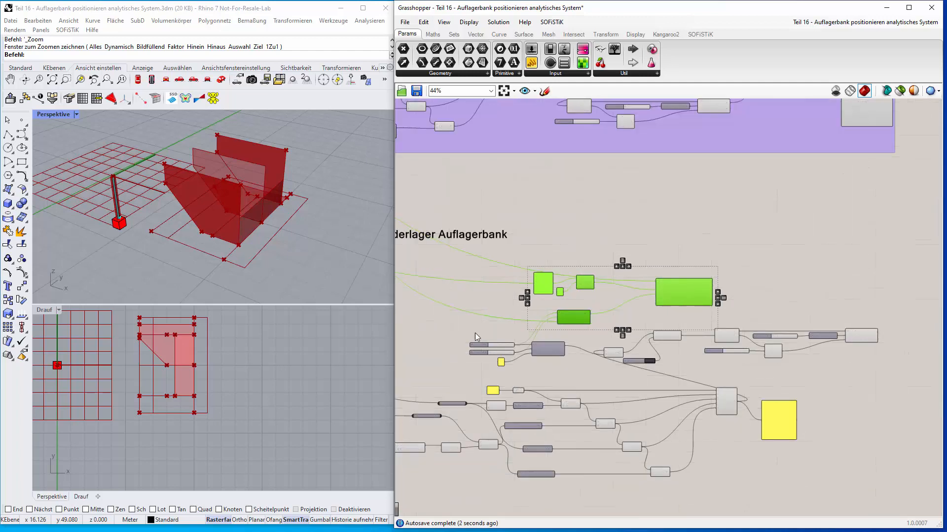
pyautogui.scroll(-2, 437, 326)
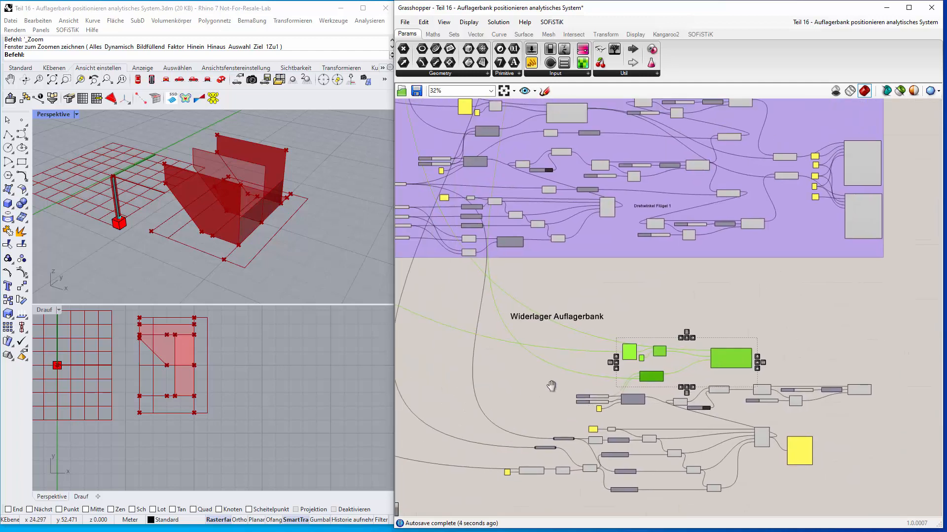
pyautogui.moveTo(460, 291); pyautogui.dragTo(483, 445, button='right')
pyautogui.moveTo(511, 203); pyautogui.dragTo(592, 337, button='right')
pyautogui.scroll(7, 446, 195)
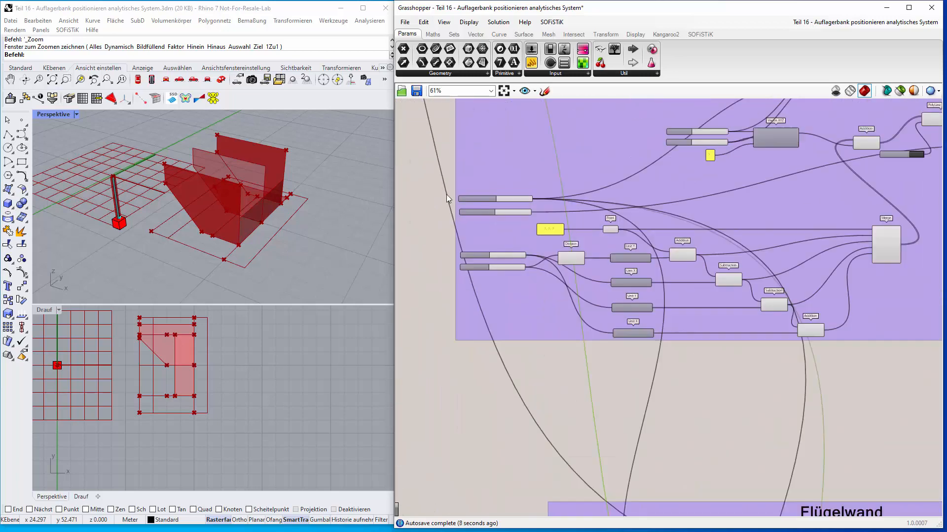
pyautogui.scroll(-10, 633, 218)
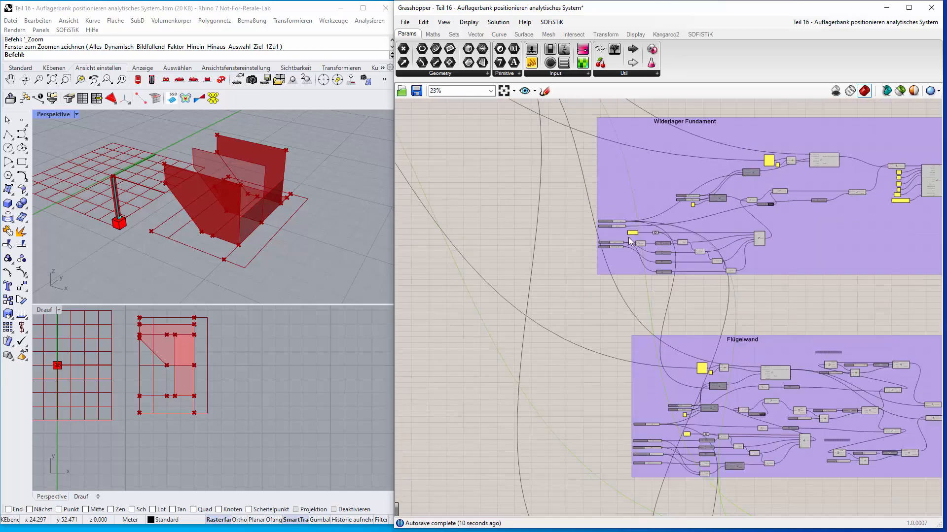
pyautogui.scroll(8, 732, 407)
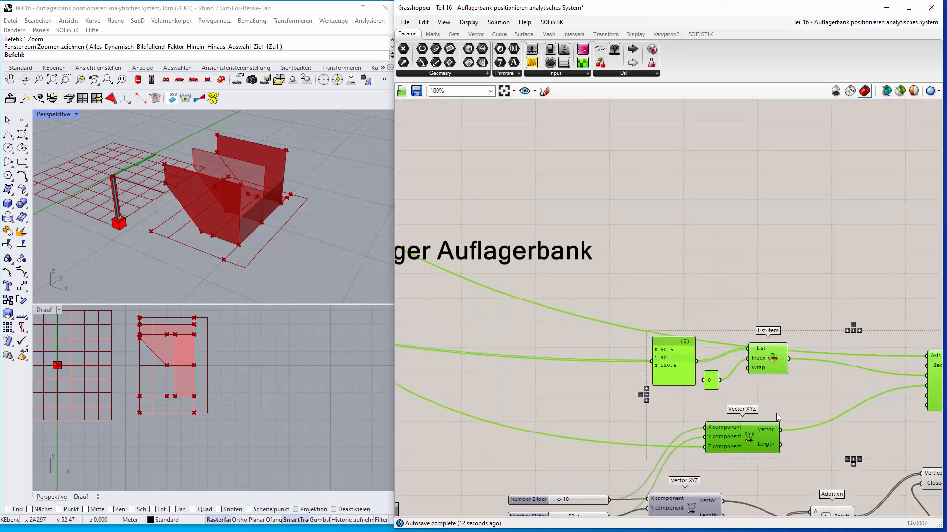
pyautogui.moveTo(790, 414); pyautogui.dragTo(747, 412, button='right')
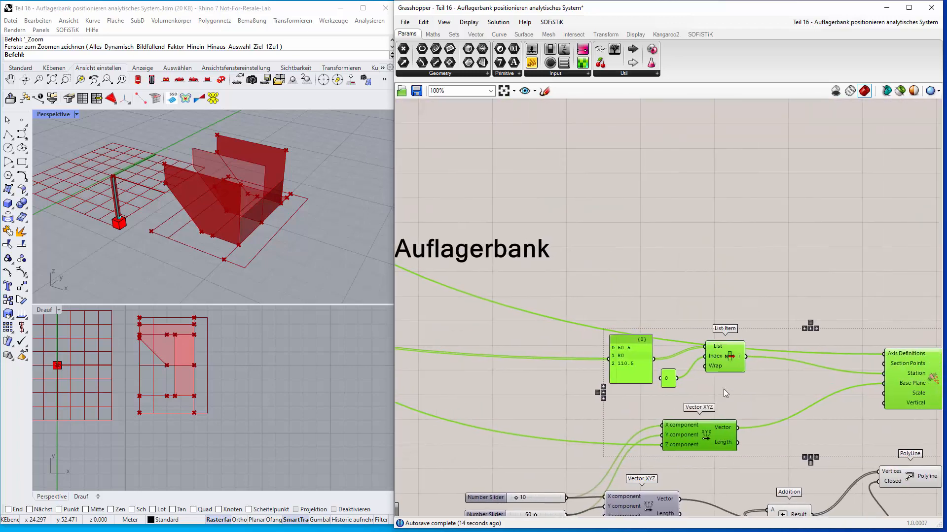
# - Examine the station values in the duplicated panel and the abutment's position at the start of the bridge in the perspective view
pyautogui.scroll(3, 625, 364)
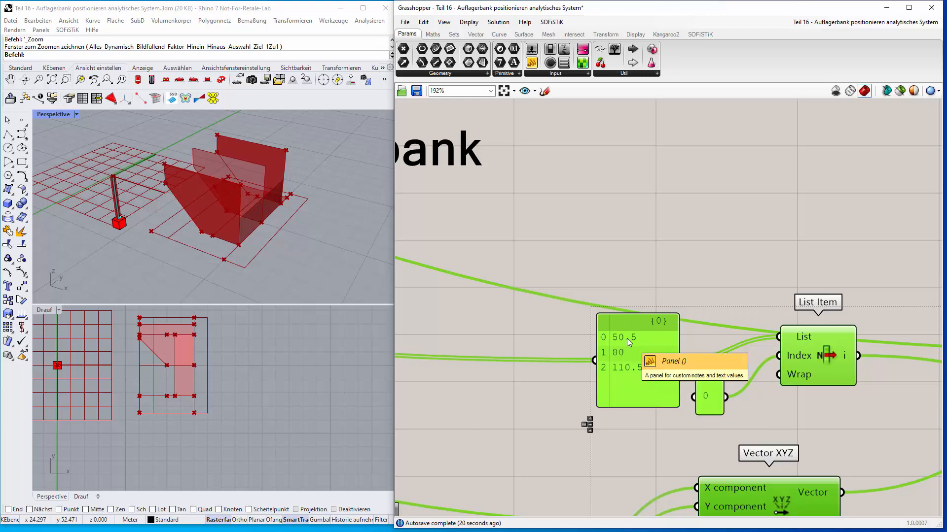
pyautogui.scroll(-5, 194, 267)
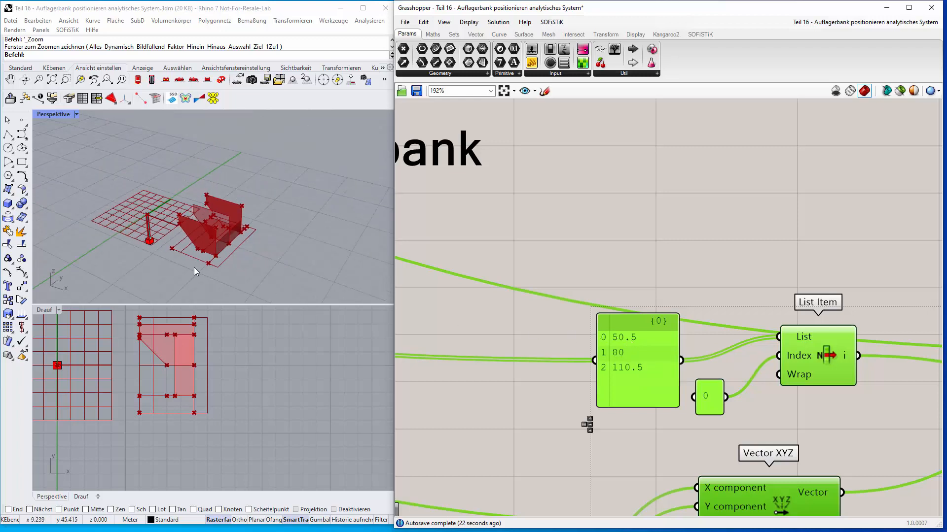
pyautogui.moveTo(205, 264); pyautogui.dragTo(308, 250, button='right')
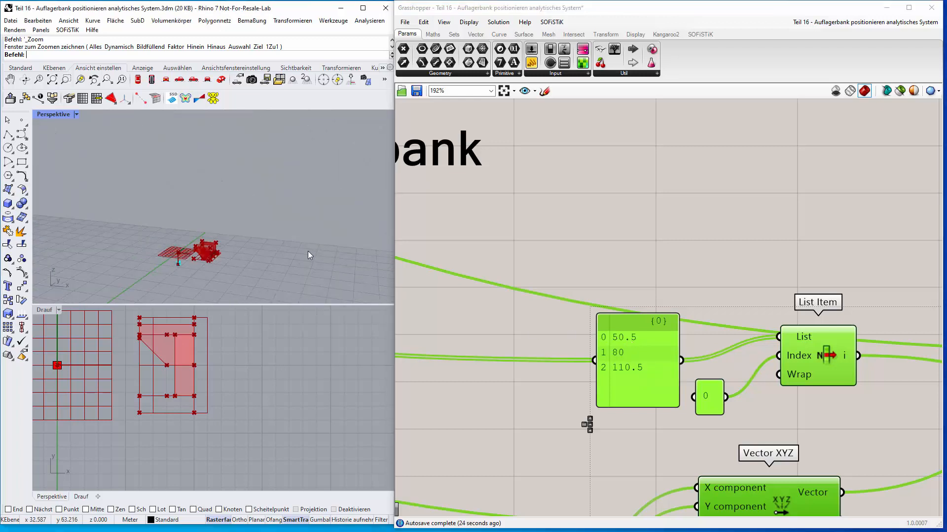
pyautogui.scroll(-6, 302, 250)
pyautogui.scroll(5, 321, 279)
pyautogui.scroll(4, 316, 262)
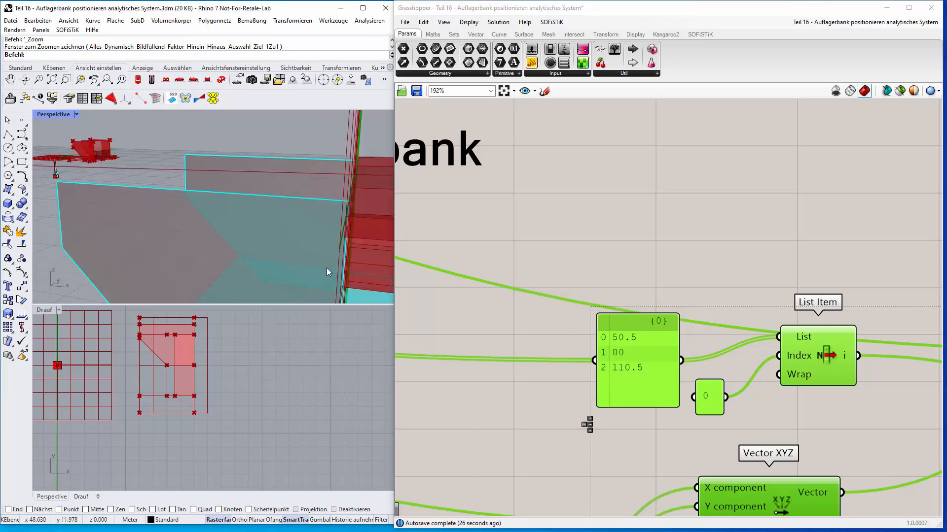
pyautogui.scroll(-4, 327, 268)
pyautogui.scroll(2, 321, 268)
pyautogui.moveTo(321, 267); pyautogui.dragTo(316, 268, button='right')
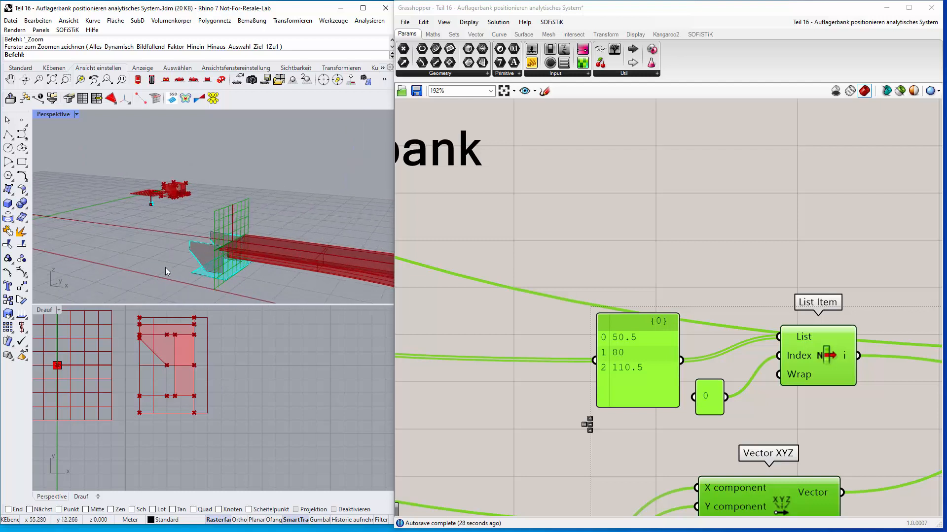
pyautogui.scroll(4, 165, 268)
pyautogui.scroll(3, 213, 268)
pyautogui.scroll(-3, 242, 270)
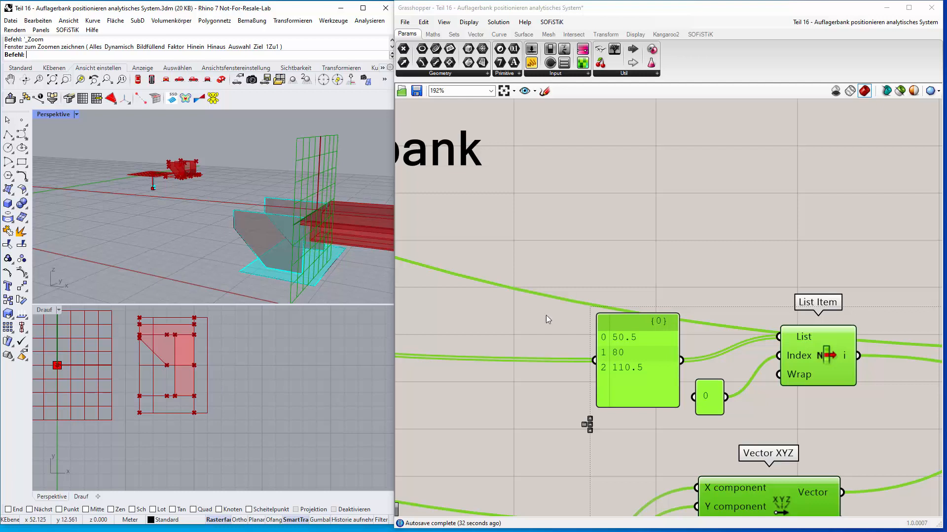
# - Insert a relay into the Auflagerbank wire leaving the Flügelwänden relay and place it just below that relay
pyautogui.scroll(-3, 545, 326)
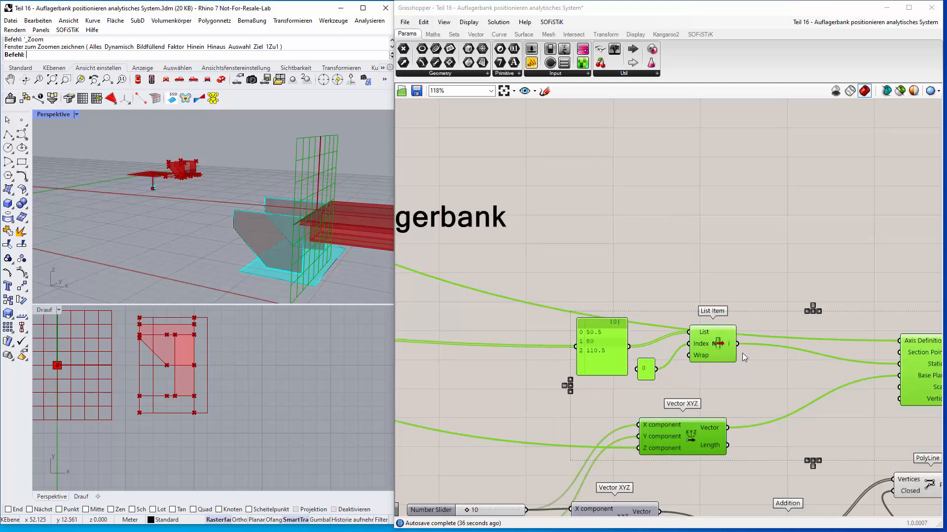
pyautogui.moveTo(742, 353); pyautogui.dragTo(660, 336, button='right')
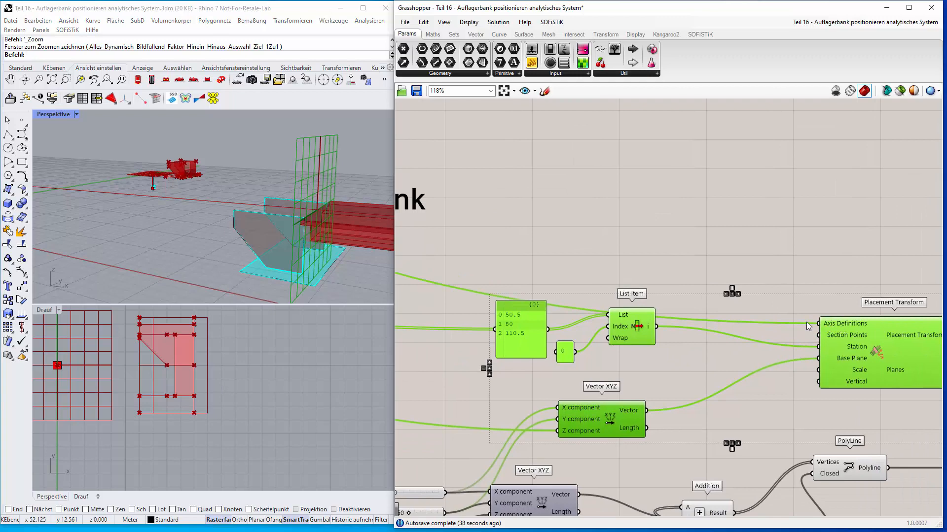
pyautogui.scroll(-5, 786, 324)
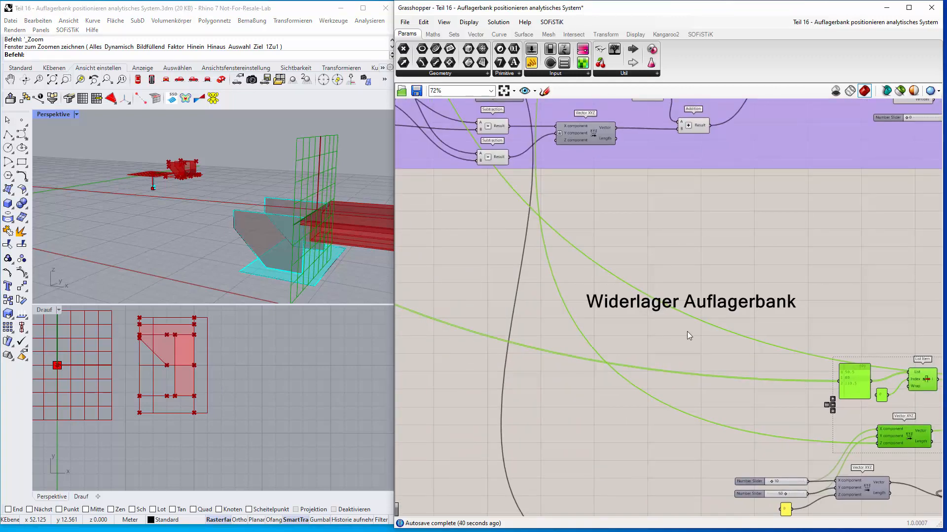
pyautogui.moveTo(605, 337); pyautogui.dragTo(753, 477, button='right')
pyautogui.scroll(-3, 539, 282)
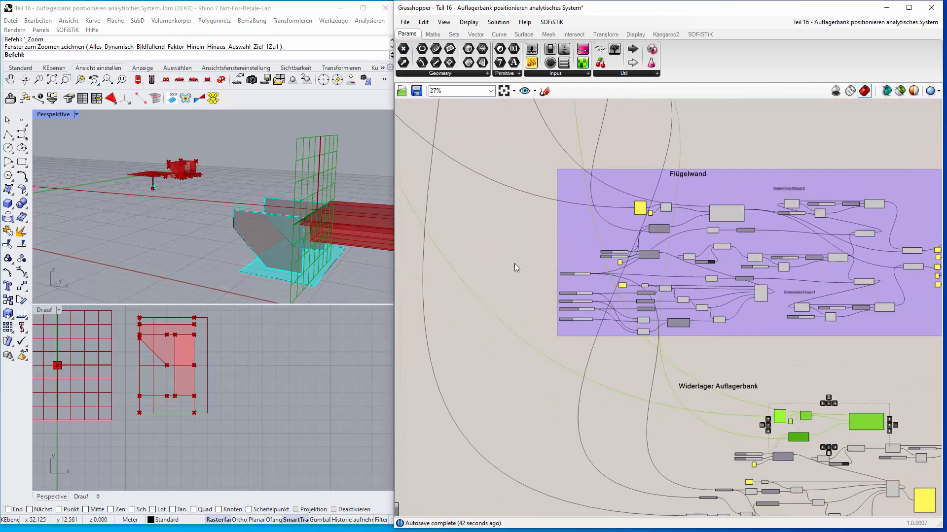
pyautogui.moveTo(551, 310); pyautogui.dragTo(645, 461, button='right')
pyautogui.moveTo(596, 264); pyautogui.dragTo(652, 401, button='right')
pyautogui.moveTo(565, 275); pyautogui.dragTo(680, 405, button='right')
pyautogui.scroll(5, 624, 209)
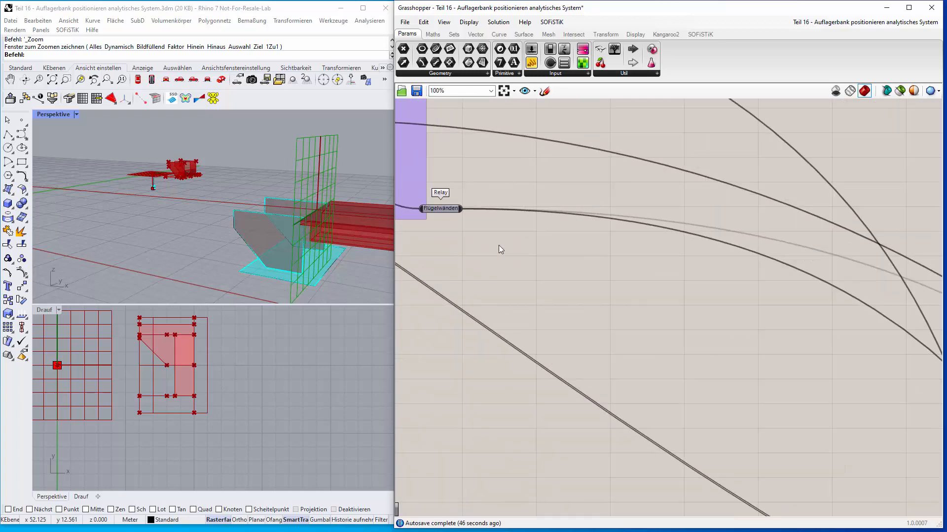
pyautogui.doubleClick(700, 225)
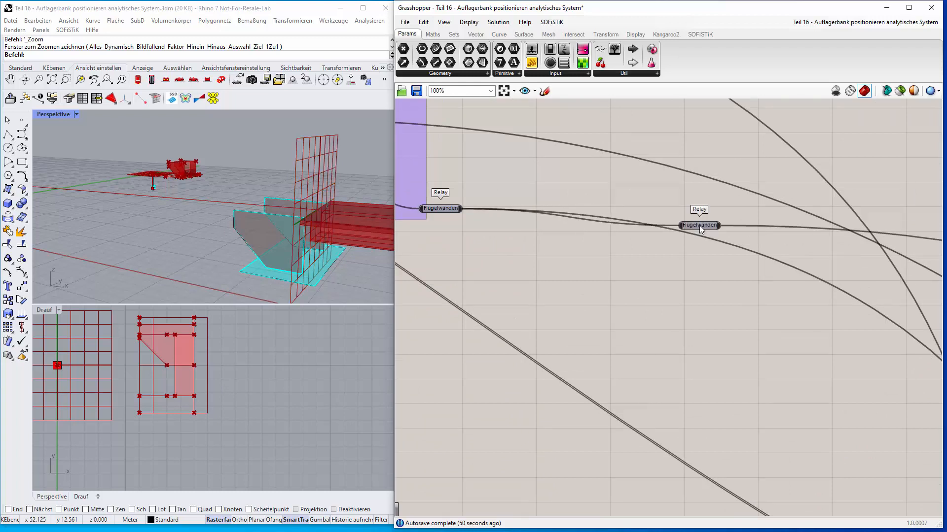
pyautogui.moveTo(699, 226); pyautogui.dragTo(591, 280)
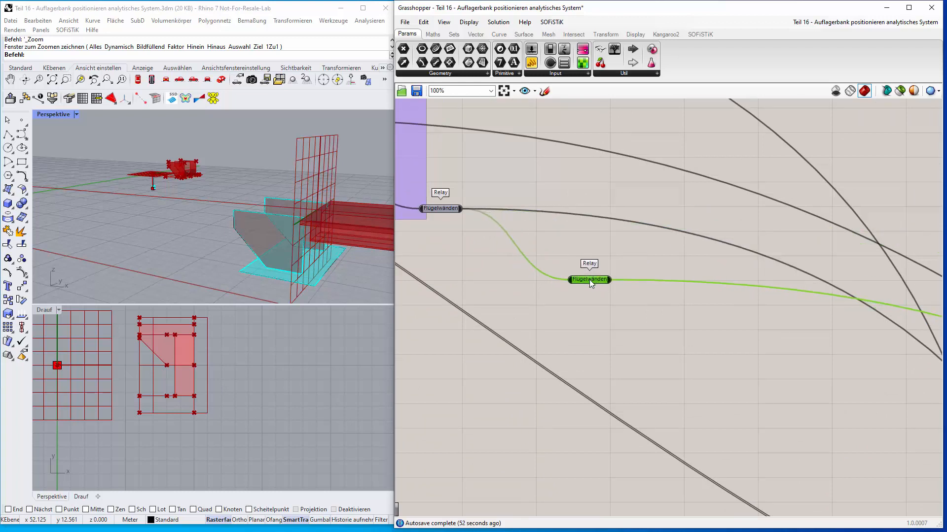
# - Rename the new relay to Auflagerbank
pyautogui.rightClick(589, 280)
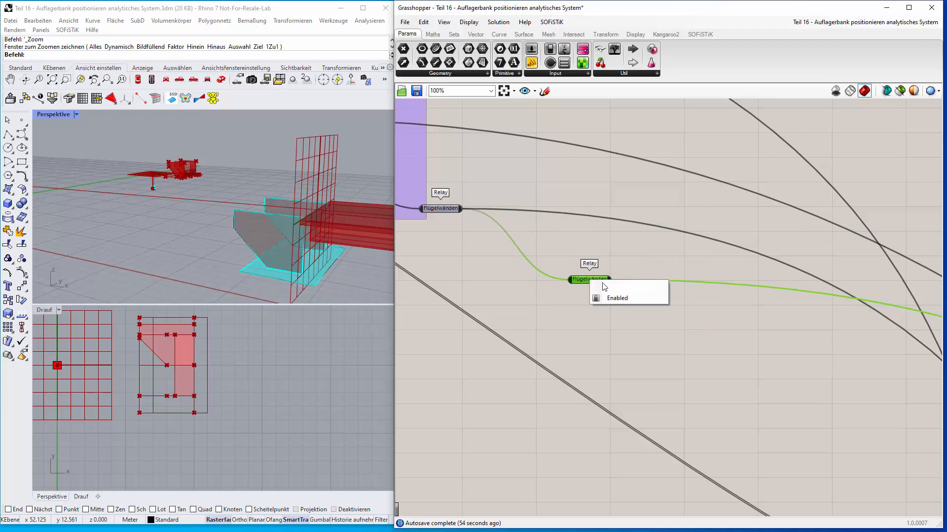
pyautogui.click(613, 284)
pyautogui.write('Auf')
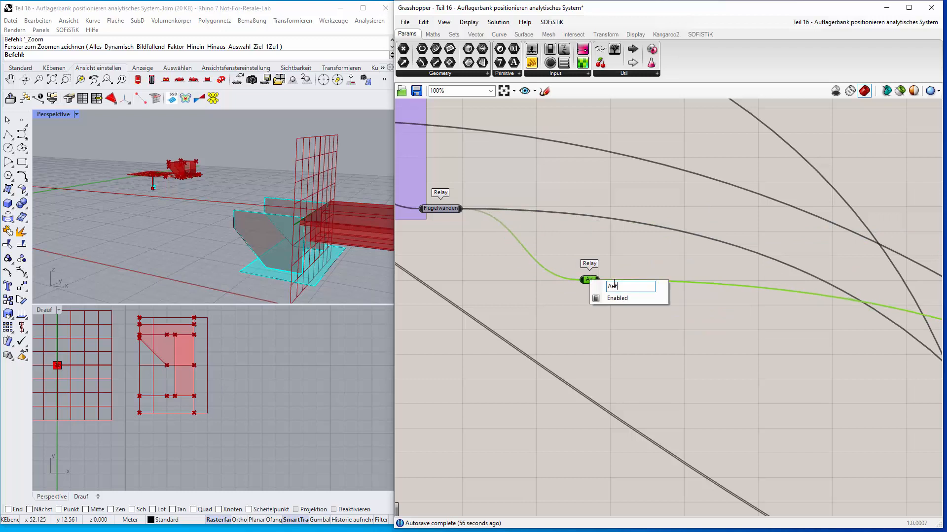
pyautogui.write('lagerbank')
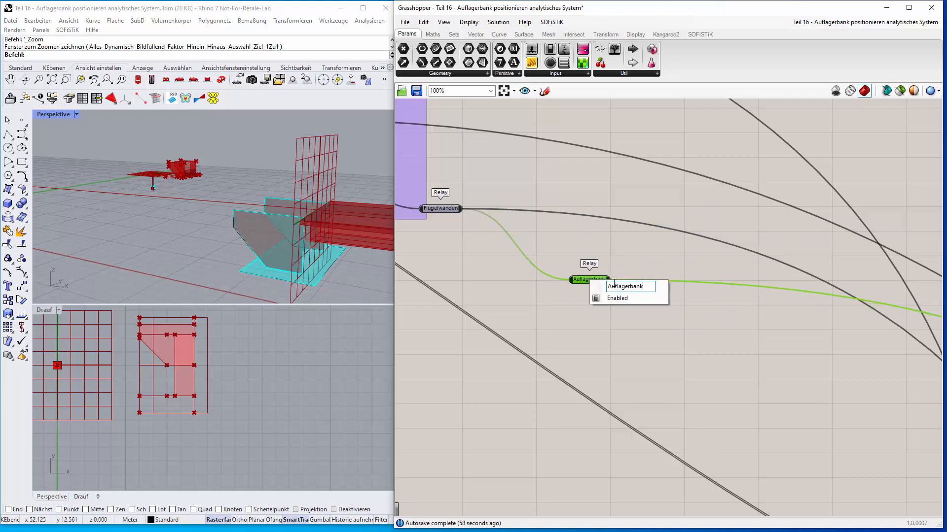
pyautogui.press('Return')
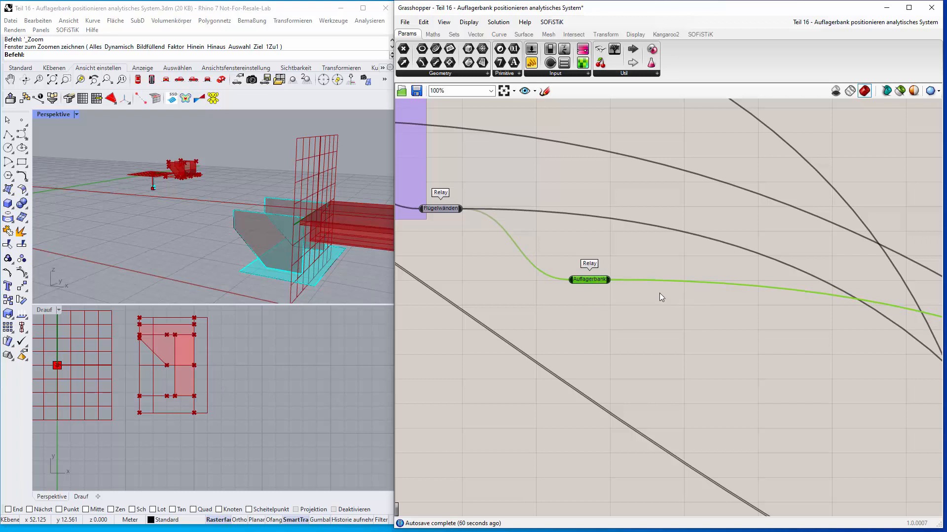
# - Check the Auflagerbank's Vector XYZ and Placement Transform with their placement plane in the perspective view, then inspect the Rotate Axis chain
pyautogui.scroll(-5, 637, 283)
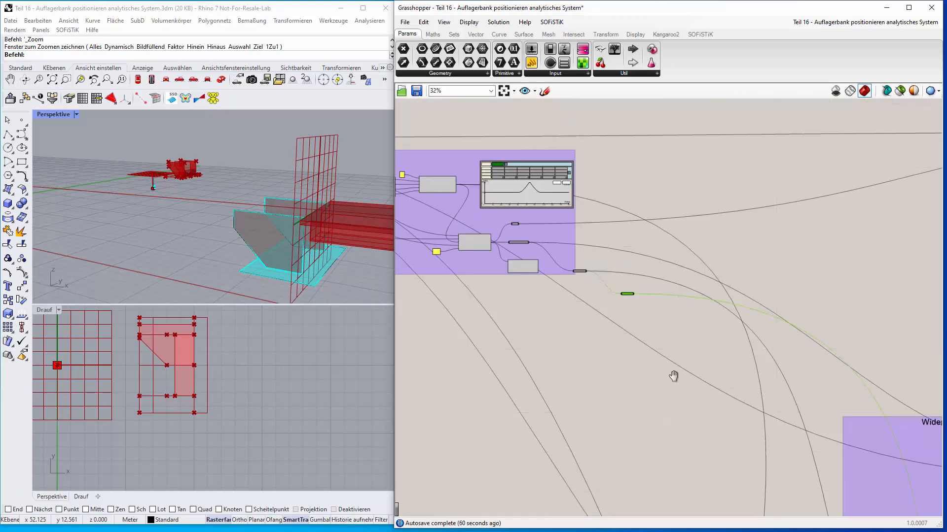
pyautogui.moveTo(673, 376); pyautogui.dragTo(527, 274, button='right')
pyautogui.moveTo(818, 460); pyautogui.dragTo(709, 259, button='right')
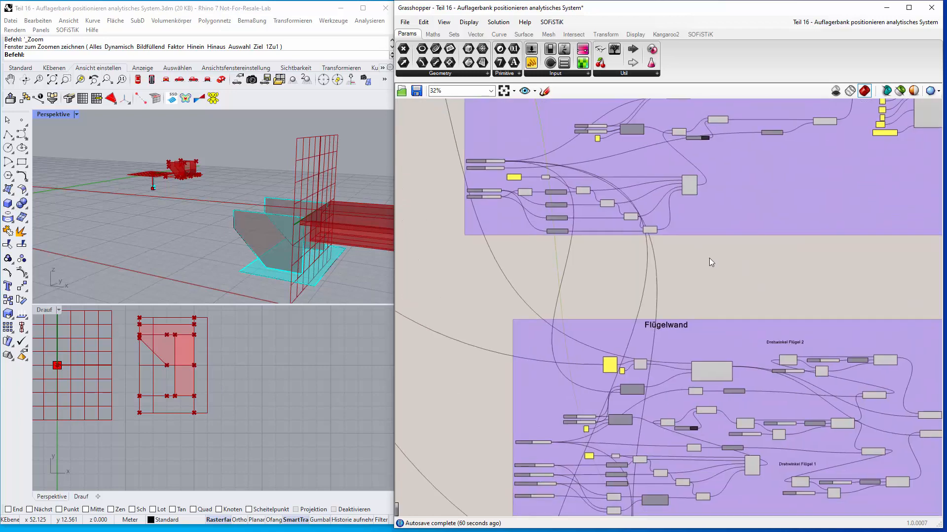
pyautogui.moveTo(785, 324); pyautogui.dragTo(761, 206, button='right')
pyautogui.moveTo(839, 495); pyautogui.dragTo(715, 403, button='right')
pyautogui.scroll(4, 677, 325)
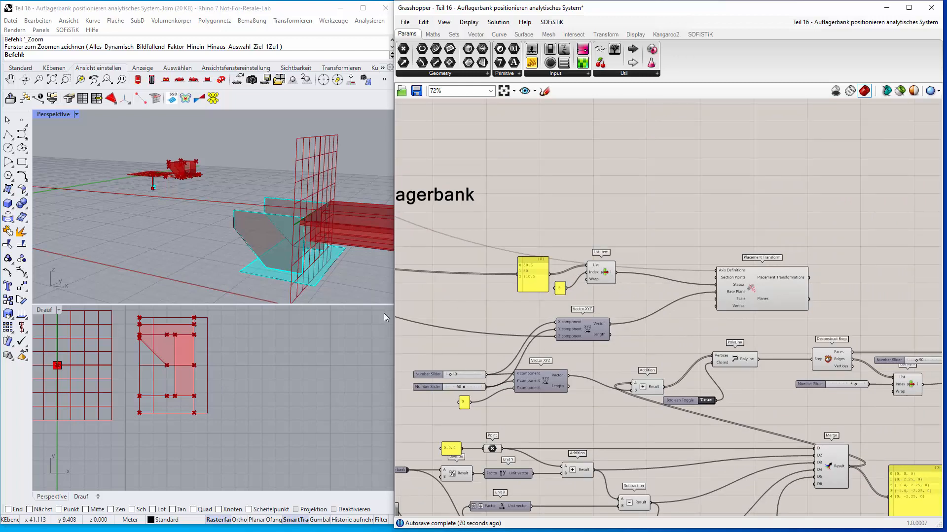
pyautogui.click(583, 325)
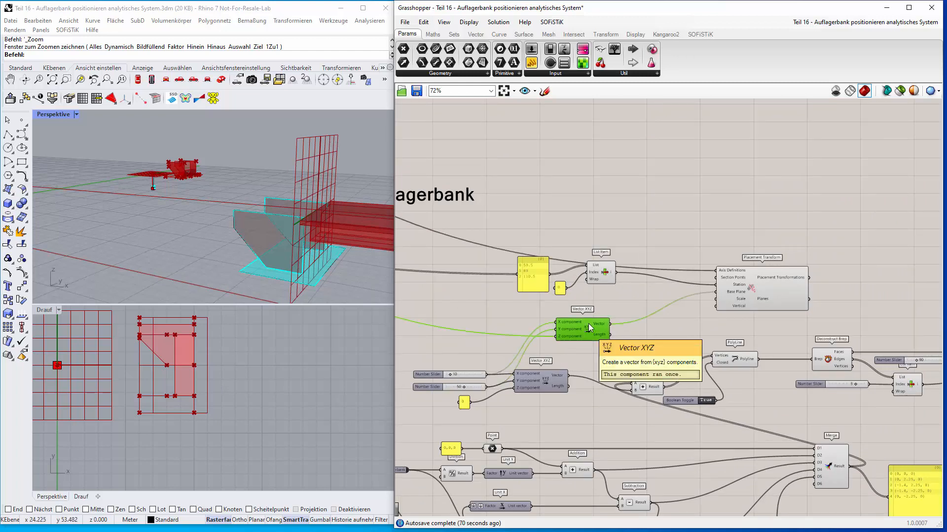
pyautogui.click(773, 295)
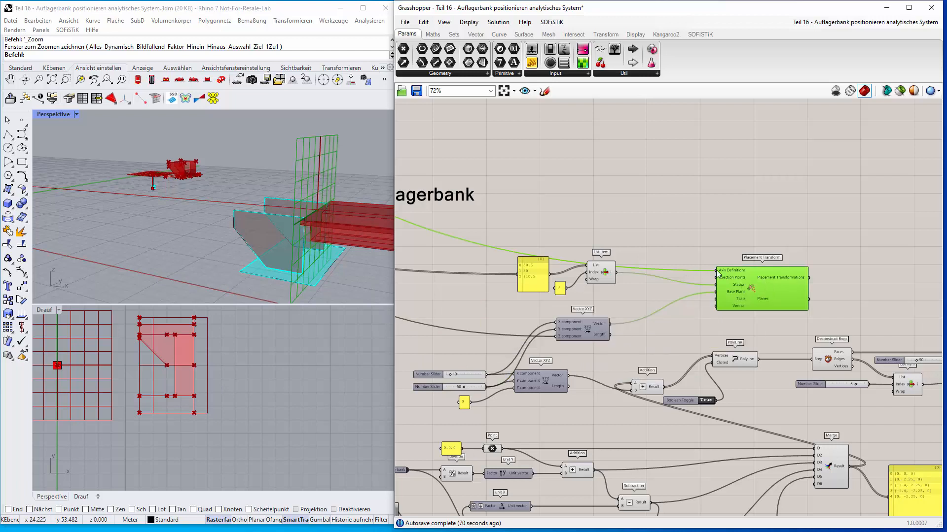
pyautogui.scroll(2, 564, 266)
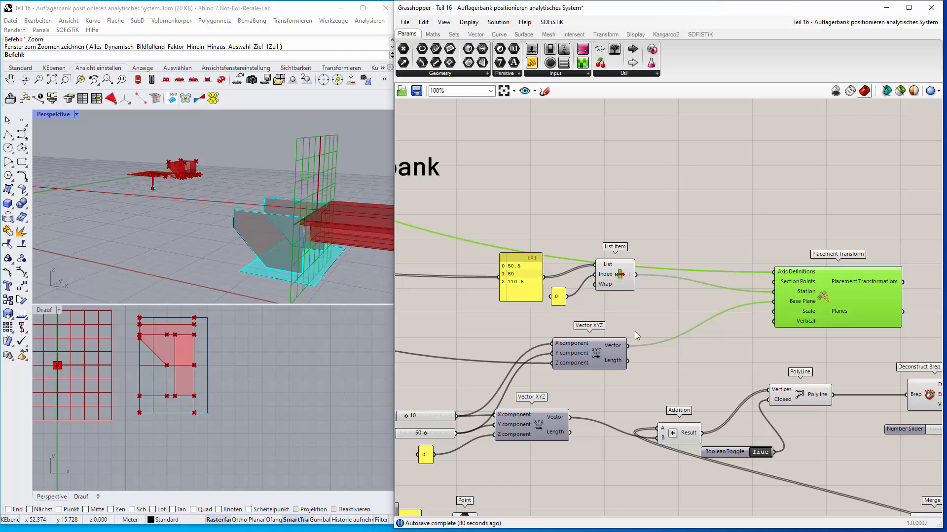
pyautogui.scroll(-2, 635, 331)
pyautogui.moveTo(691, 381); pyautogui.dragTo(451, 318, button='right')
pyautogui.moveTo(848, 389); pyautogui.dragTo(771, 388, button='right')
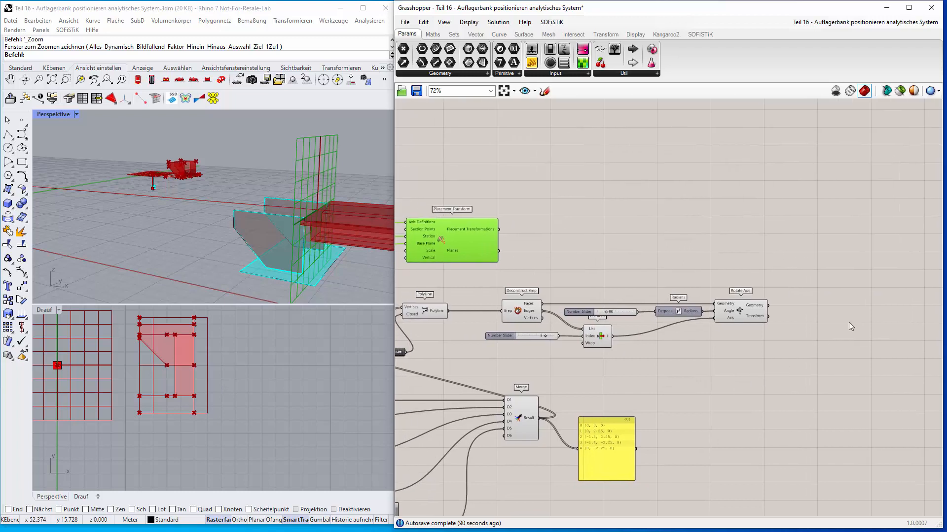
# - Add a Transform component after Rotate Axis, feeding it the rotated geometry and the Placement Transform's placement transformations
pyautogui.click(607, 35)
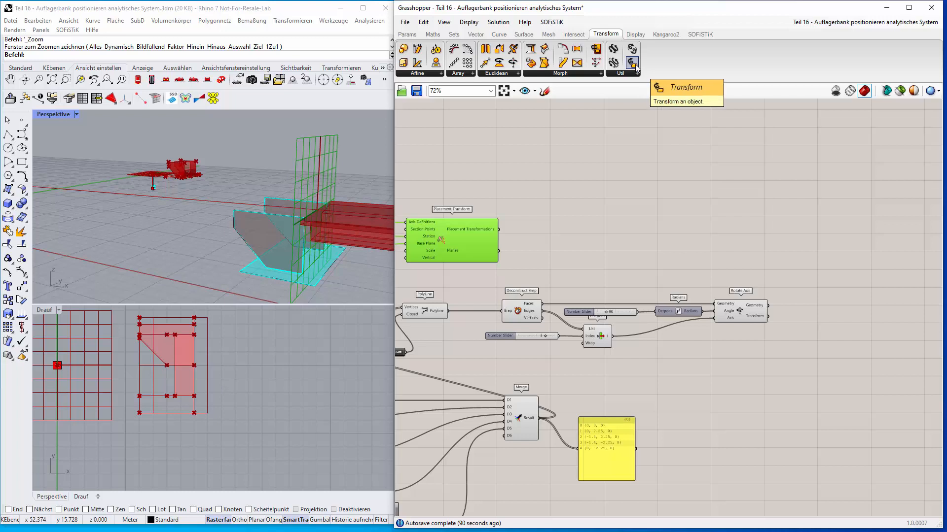
pyautogui.moveTo(632, 64); pyautogui.dragTo(750, 228)
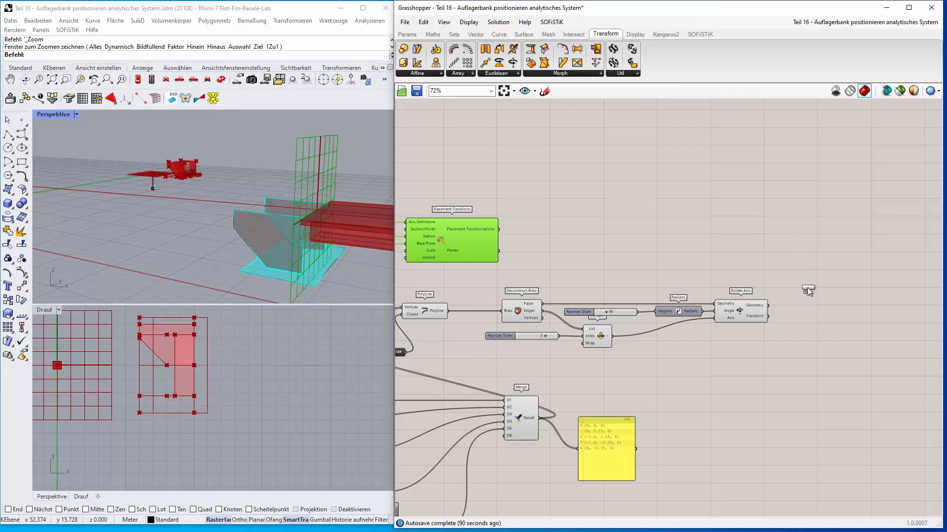
pyautogui.moveTo(807, 288); pyautogui.dragTo(814, 294)
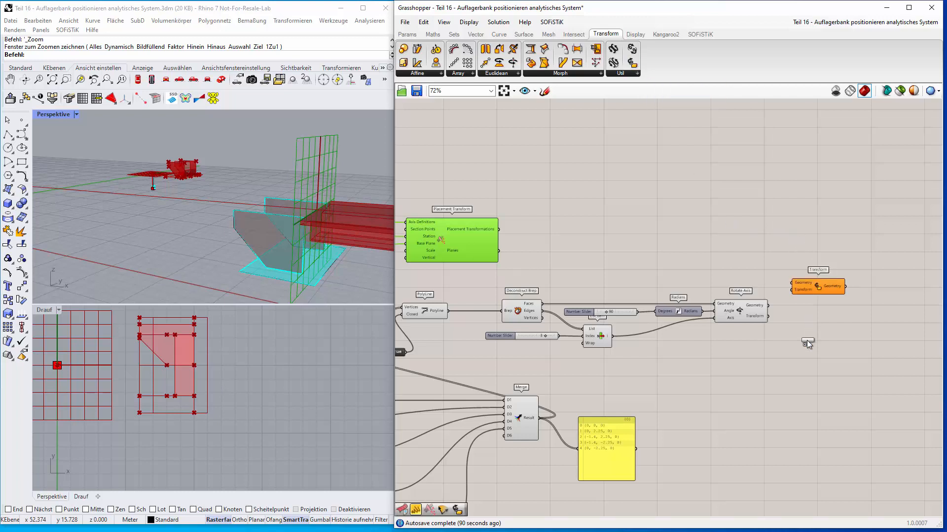
pyautogui.moveTo(768, 305); pyautogui.dragTo(792, 284)
pyautogui.moveTo(498, 230); pyautogui.dragTo(791, 290)
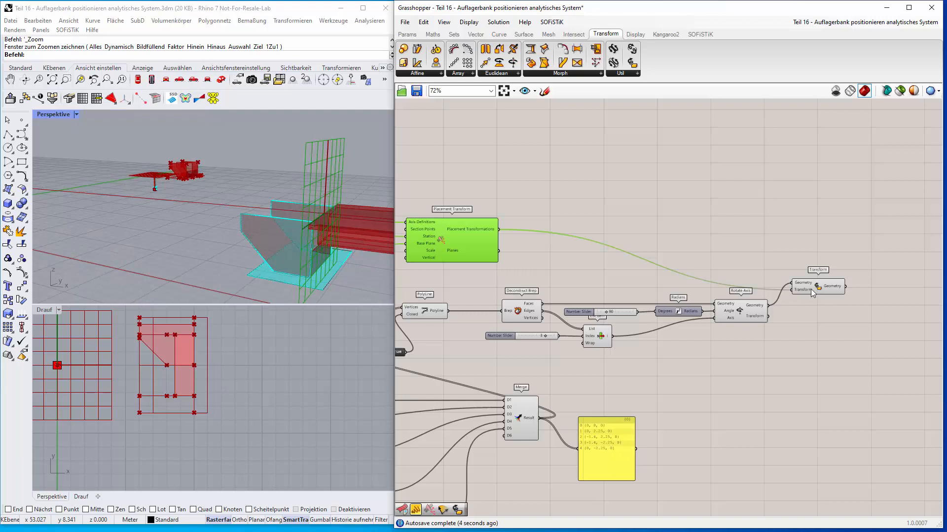
pyautogui.moveTo(812, 294)
pyautogui.moveTo(812, 293); pyautogui.dragTo(818, 298)
# - Examine the placed bearing bench between the wing walls and on the foundation in the perspective and top views
pyautogui.moveTo(365, 270); pyautogui.dragTo(354, 271, button='right')
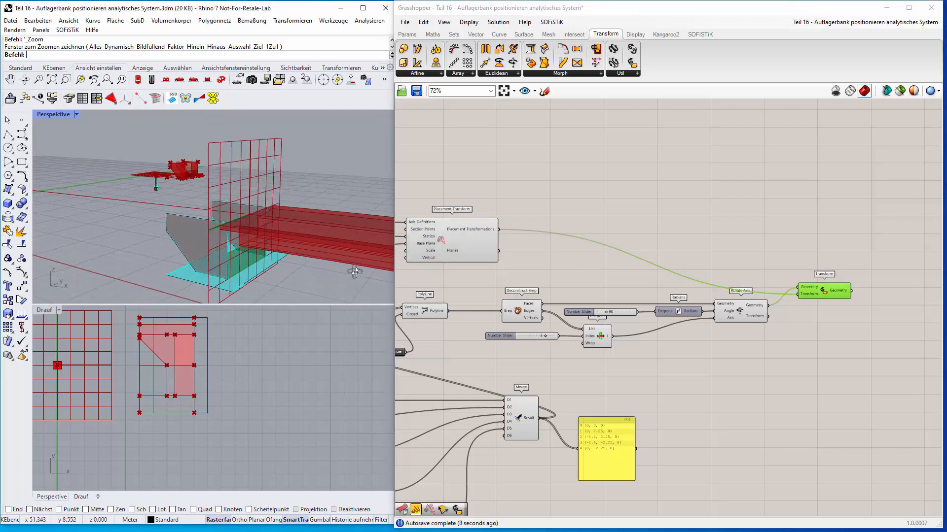
pyautogui.scroll(-15, 314, 371)
pyautogui.moveTo(298, 415); pyautogui.dragTo(283, 400, button='right')
pyautogui.scroll(15, 264, 358)
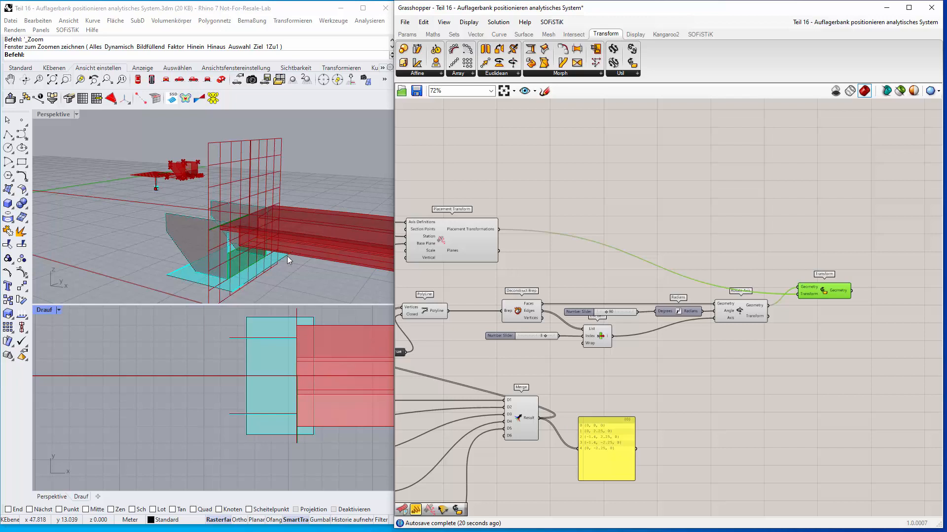
pyautogui.scroll(5, 287, 256)
pyautogui.scroll(-5, 256, 259)
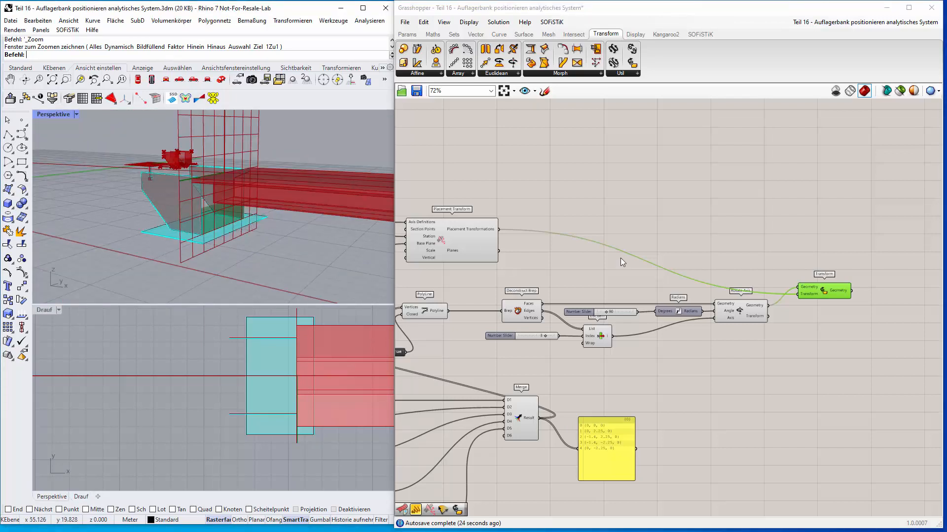
# - Test the bench's response to wing wall spacing by varying Abstand der Flügel to 4.67 and restoring it to 4.50
pyautogui.scroll(-4, 613, 272)
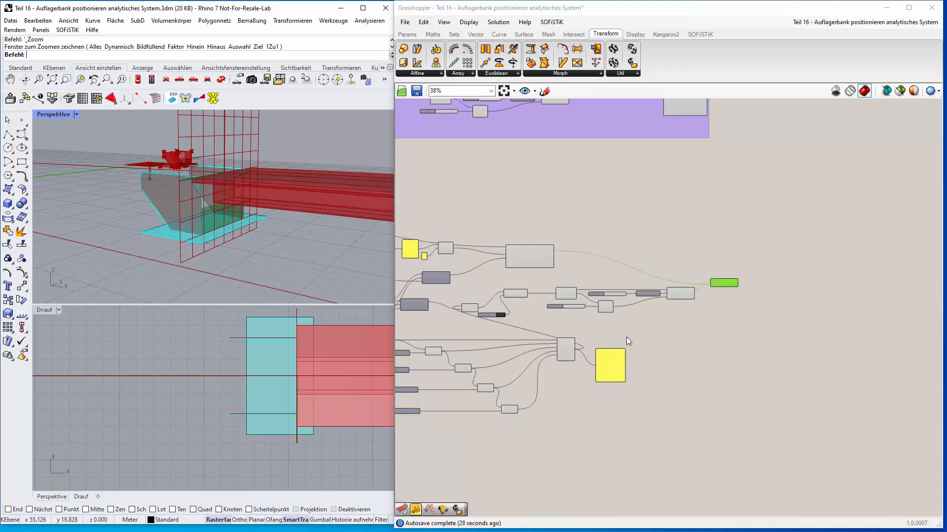
pyautogui.moveTo(657, 348); pyautogui.dragTo(827, 365, button='right')
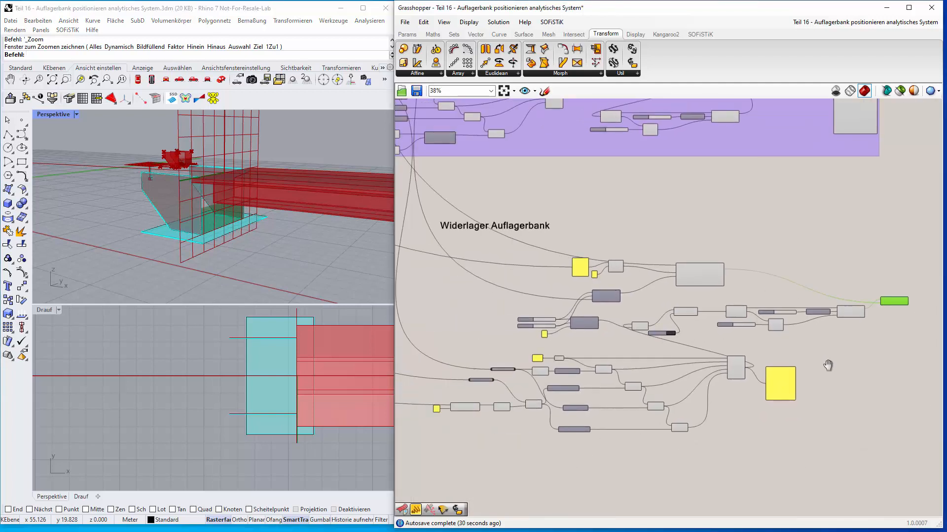
pyautogui.moveTo(514, 318); pyautogui.dragTo(732, 393, button='right')
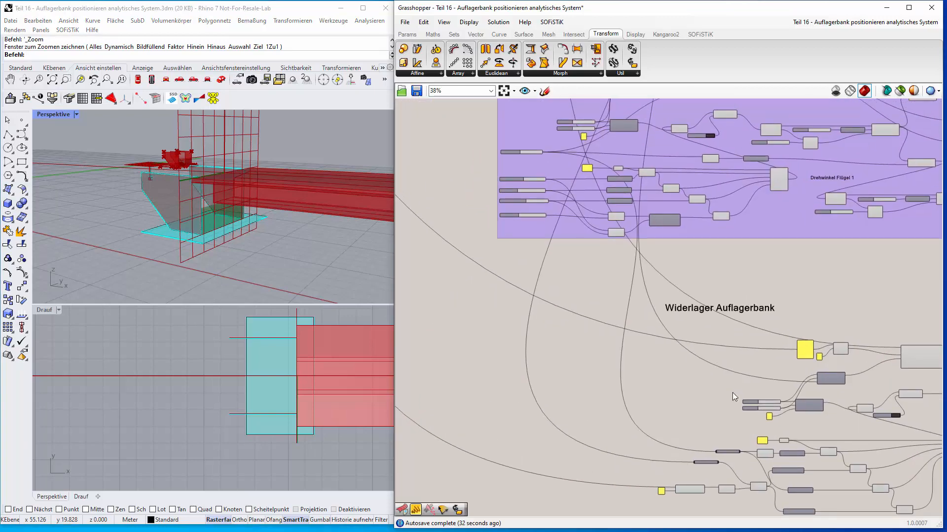
pyautogui.scroll(5, 561, 251)
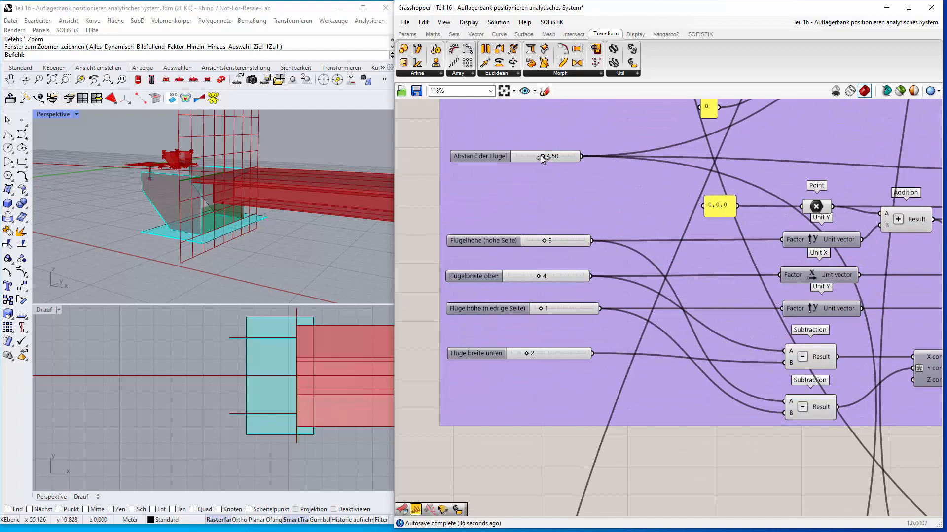
pyautogui.moveTo(542, 158)
pyautogui.mouseDown()
pyautogui.moveTo(534, 156)
pyautogui.moveTo(541, 161)
pyautogui.mouseUp()
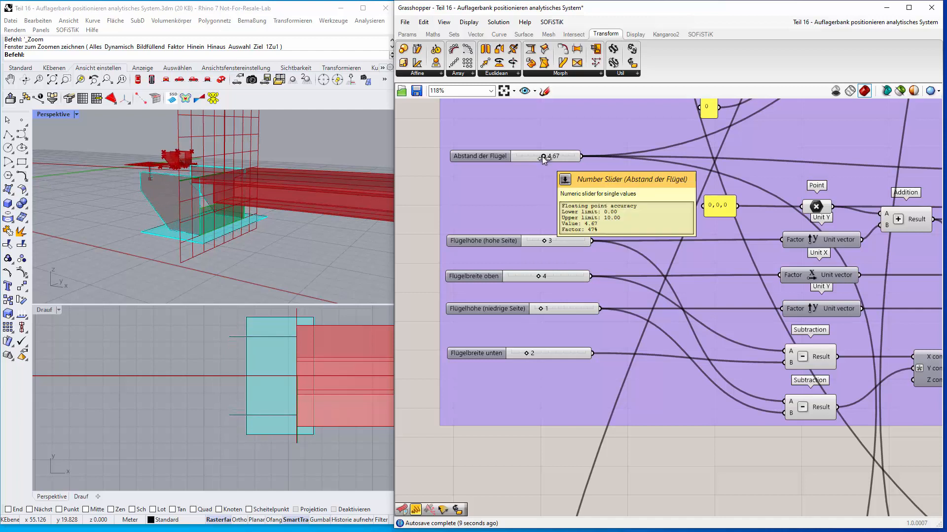
pyautogui.moveTo(542, 156); pyautogui.dragTo(531, 155)
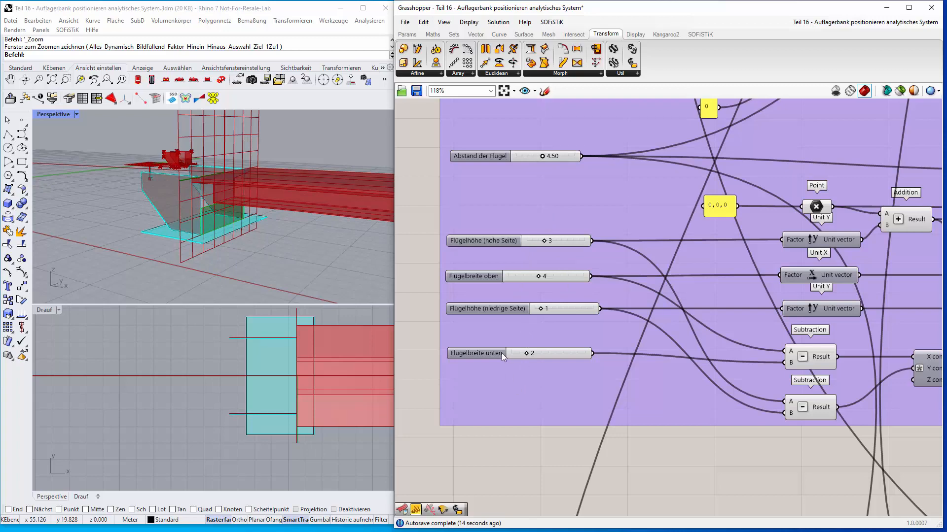
# - Test the bench's response to foundation elevation by varying Höhenlage Fundament to 1.27 and restoring it to 3.00
pyautogui.scroll(-5, 599, 250)
pyautogui.moveTo(483, 182); pyautogui.dragTo(477, 349, button='right')
pyautogui.scroll(-4, 496, 228)
pyautogui.moveTo(501, 209); pyautogui.dragTo(510, 372, button='right')
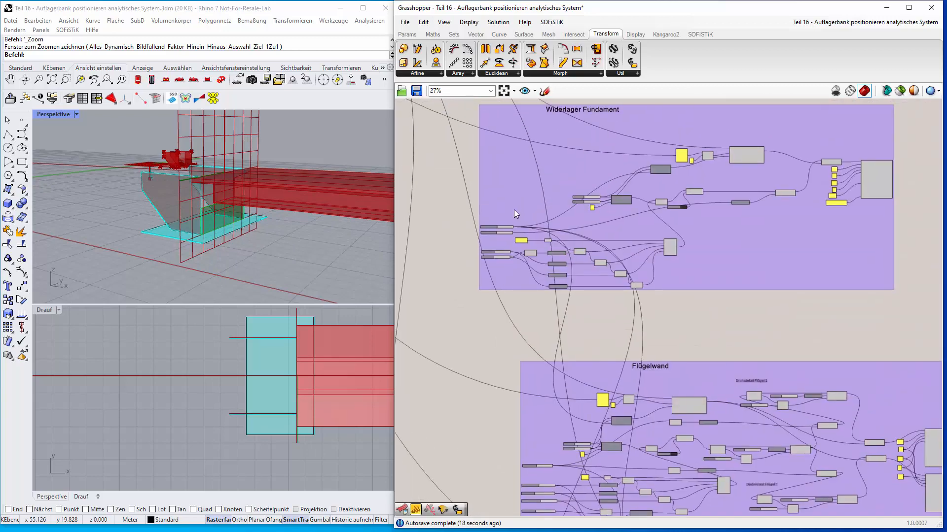
pyautogui.scroll(6, 497, 242)
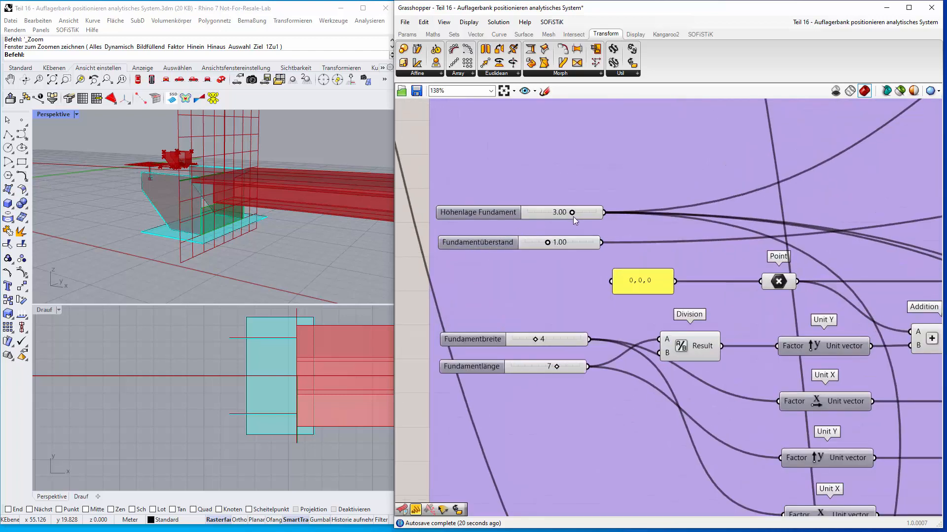
pyautogui.moveTo(572, 212); pyautogui.dragTo(567, 215)
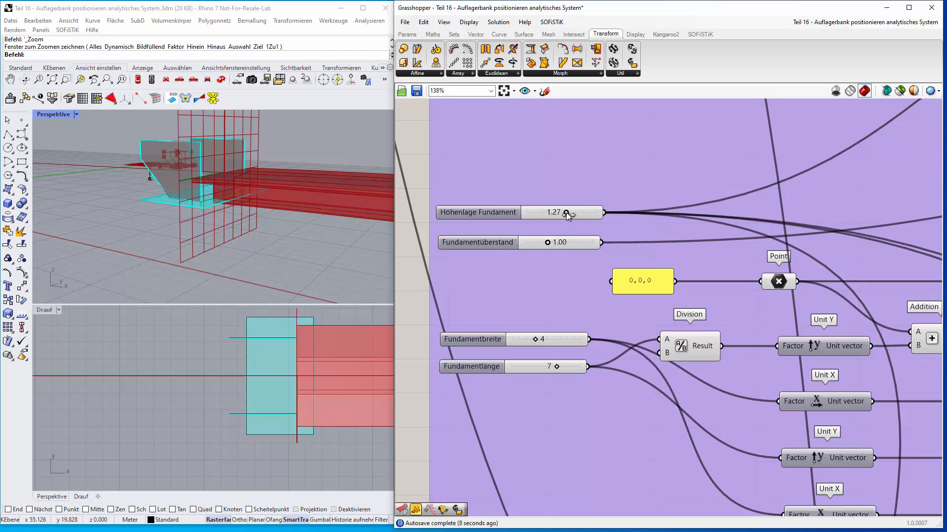
pyautogui.moveTo(567, 215); pyautogui.dragTo(572, 212)
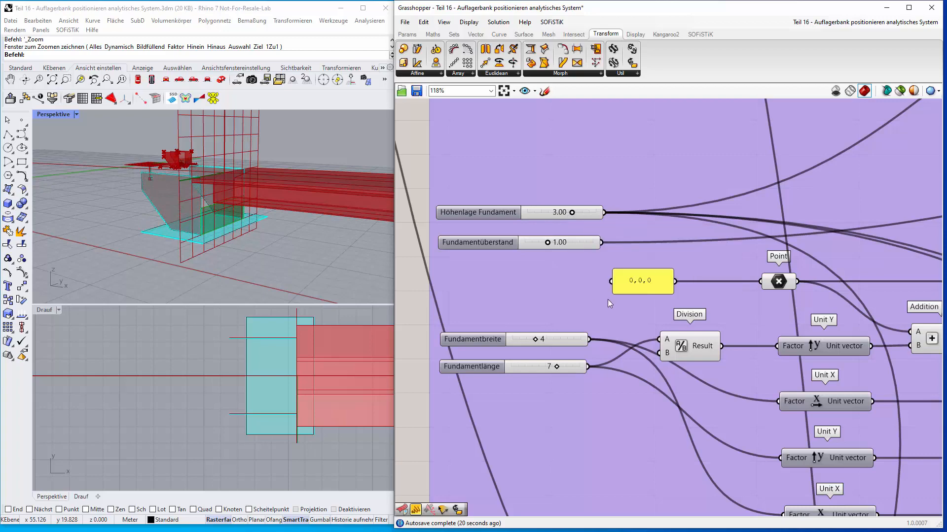
# - Add a SOFiSTiK Structural Area component beside the bearing bench's Transform component
pyautogui.scroll(-6, 607, 300)
pyautogui.scroll(-3, 629, 335)
pyautogui.moveTo(765, 365); pyautogui.dragTo(619, 300, button='right')
pyautogui.moveTo(824, 369); pyautogui.dragTo(736, 197, button='right')
pyautogui.scroll(2, 735, 360)
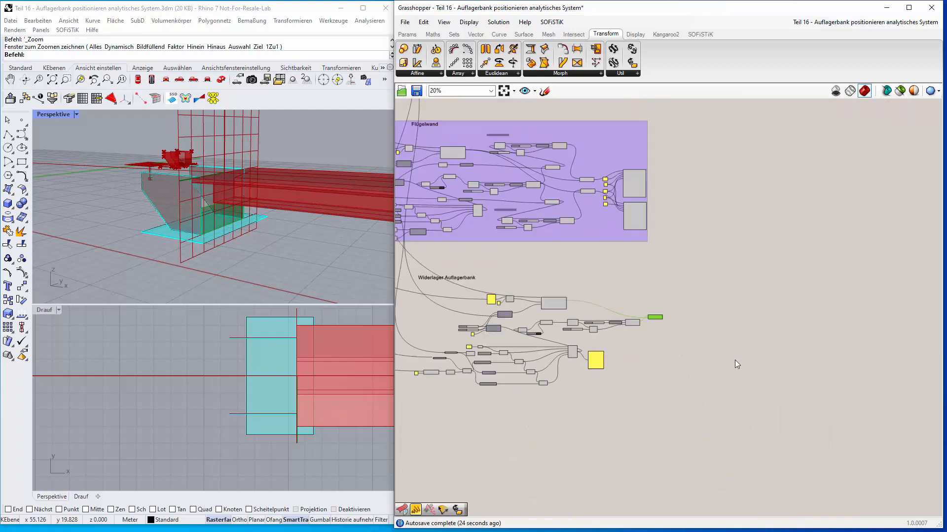
pyautogui.scroll(4, 709, 295)
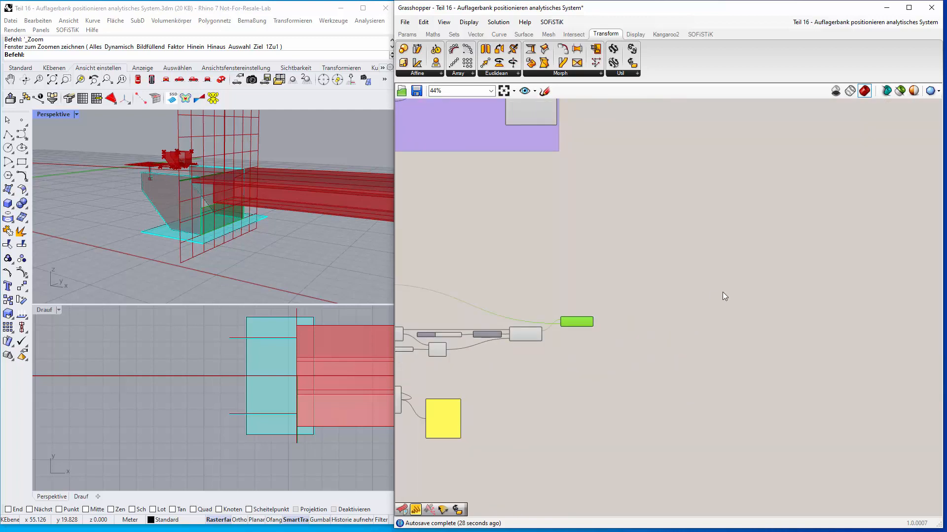
pyautogui.click(700, 34)
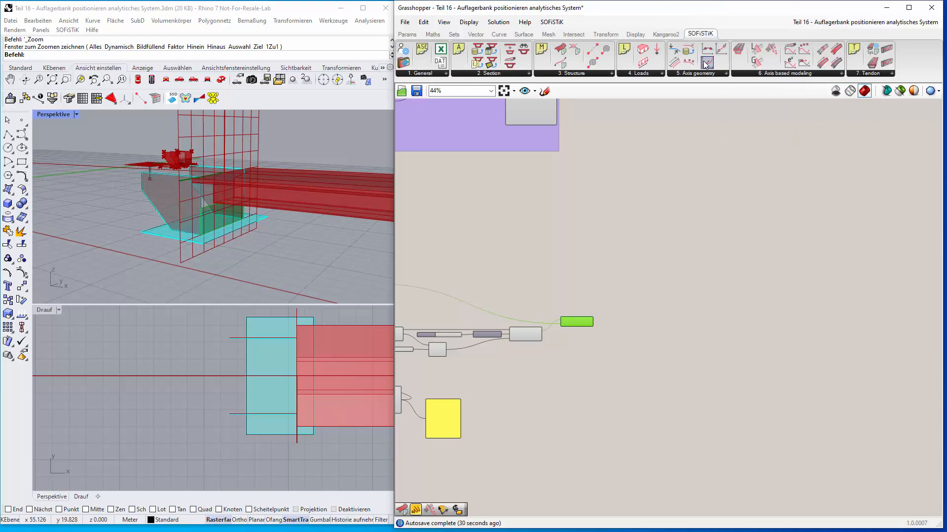
pyautogui.click(611, 73)
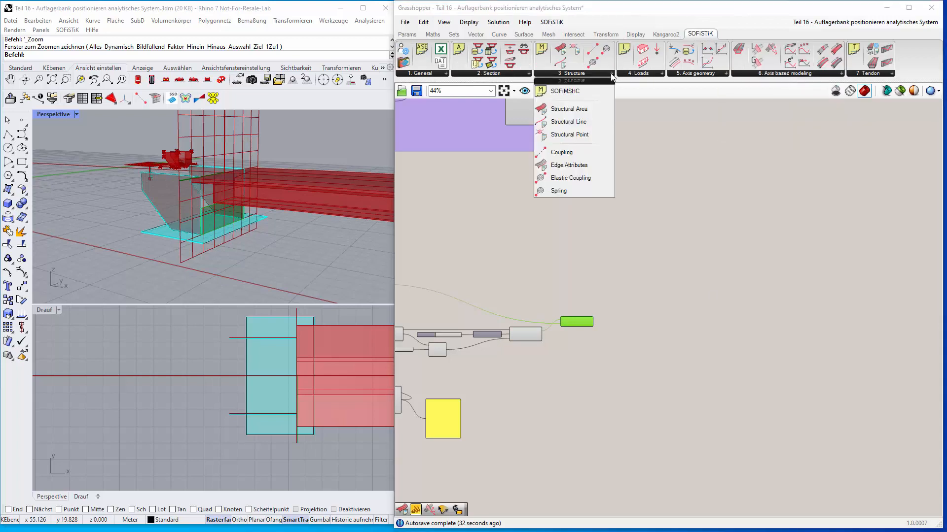
pyautogui.click(592, 109)
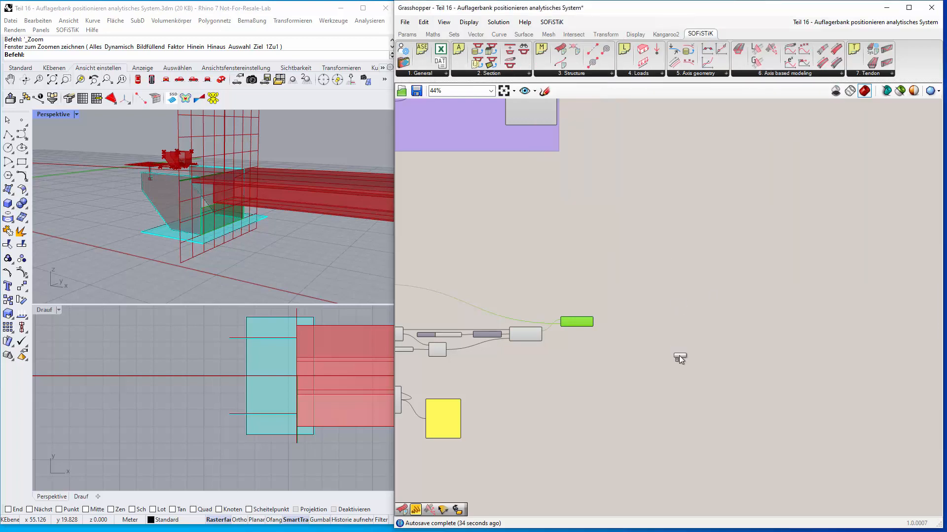
pyautogui.click(680, 355)
# - Move the Structural Area closer to the Transform component and feed the transformed geometry into its Brep input
pyautogui.scroll(5, 669, 343)
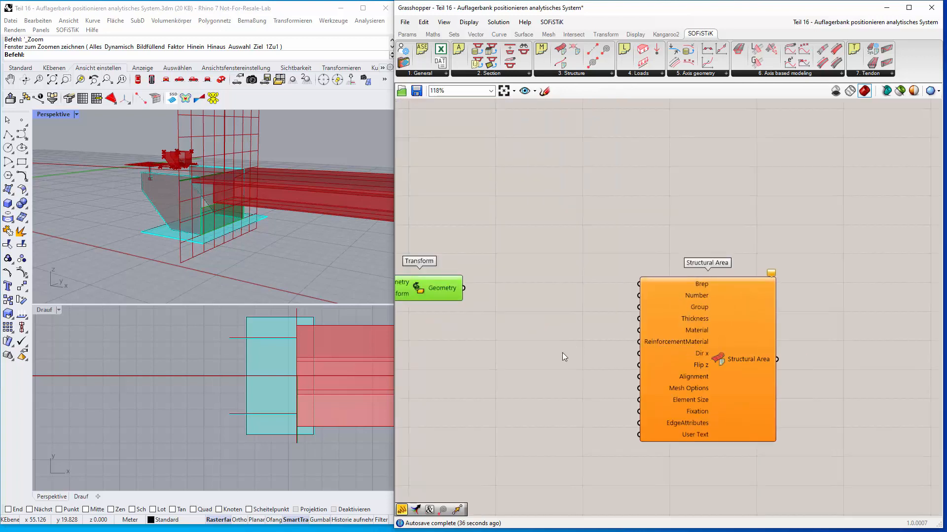
pyautogui.moveTo(705, 333); pyautogui.dragTo(653, 334)
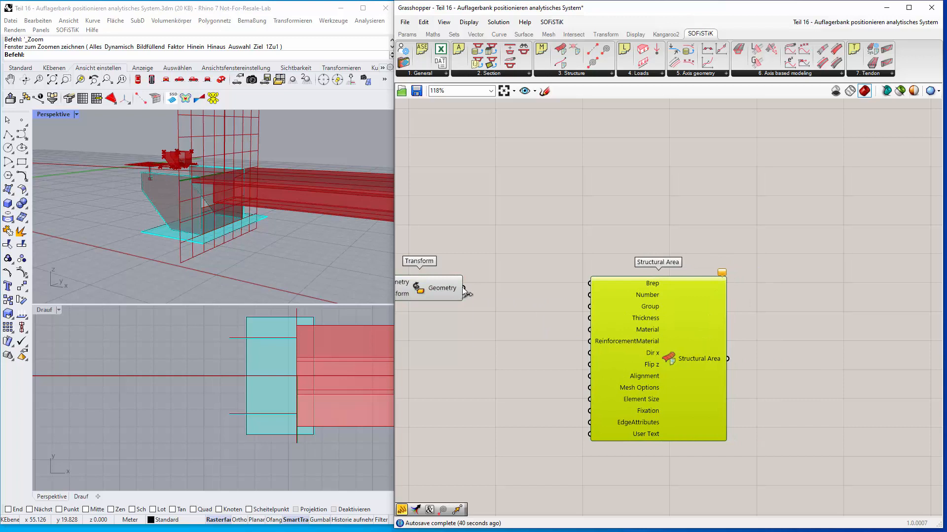
pyautogui.moveTo(464, 289); pyautogui.dragTo(591, 286)
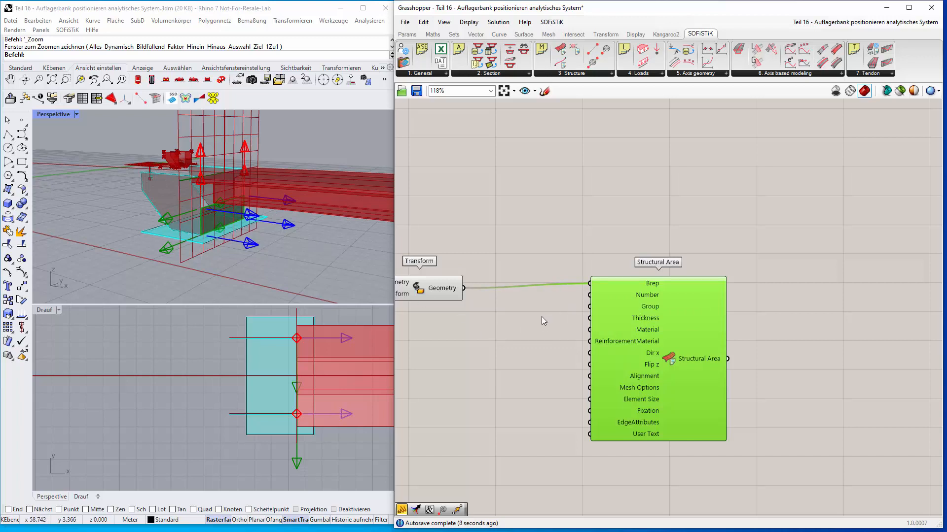
# - Add a panel with the value 212, connect it to the Structural Area's Number input and place it beside the component
pyautogui.doubleClick(529, 317)
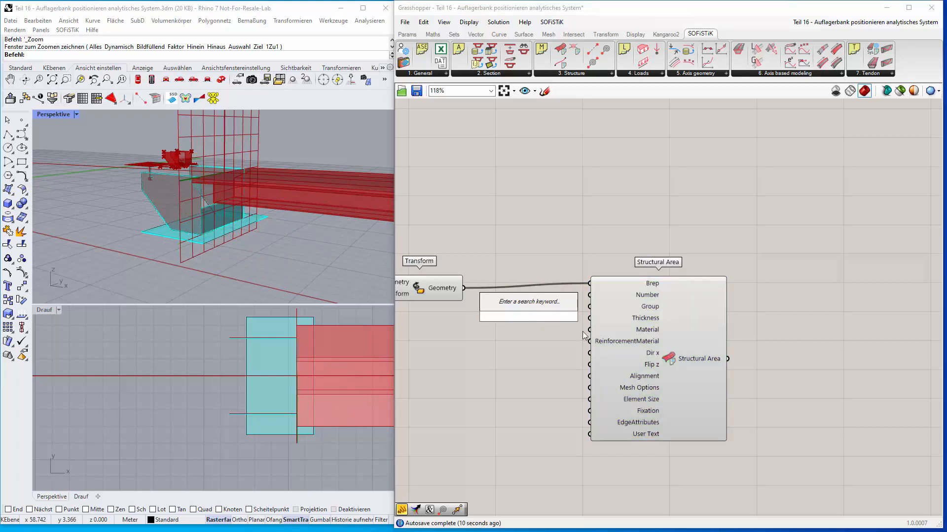
pyautogui.write('"212')
pyautogui.press('Return')
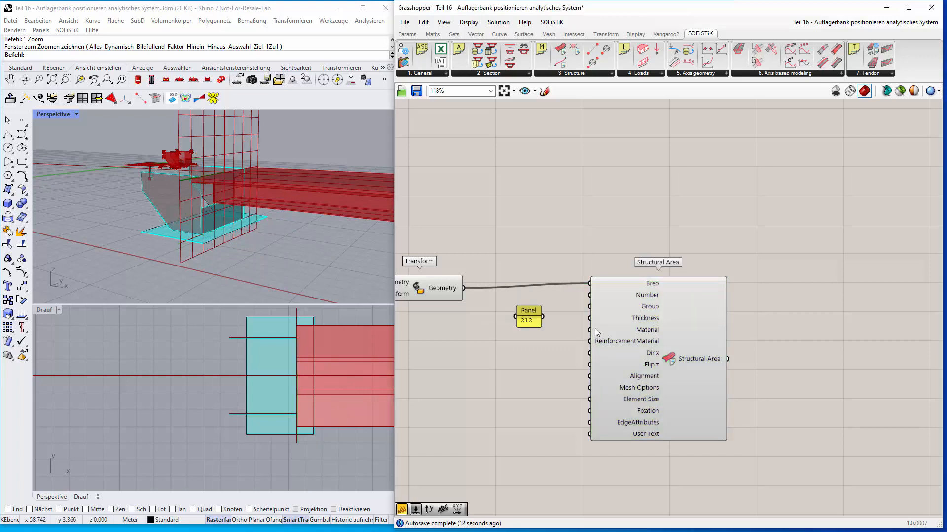
pyautogui.moveTo(583, 296); pyautogui.dragTo(589, 295)
pyautogui.moveTo(529, 309); pyautogui.dragTo(526, 304)
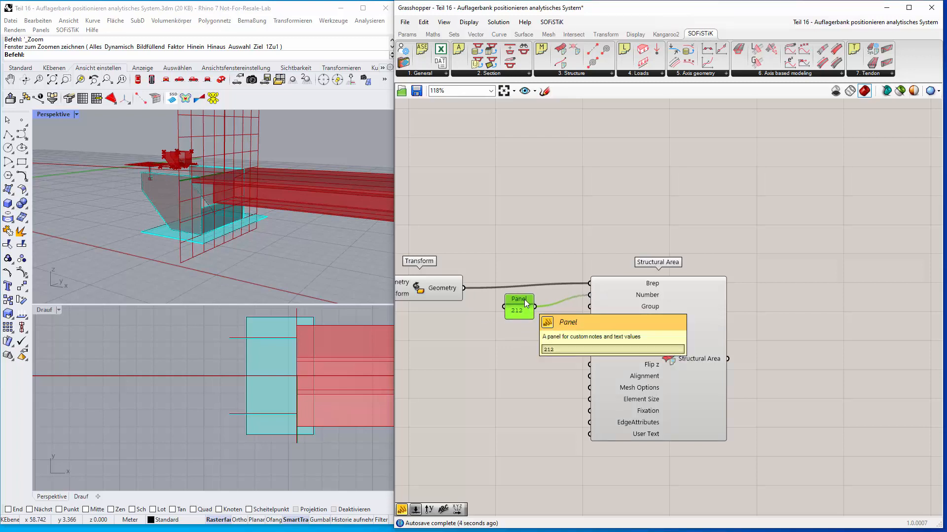
# - Add a panel with the value 17, connect it to the Structural Area's Group input and place it below the 212 panel
pyautogui.doubleClick(523, 354)
pyautogui.write('//17')
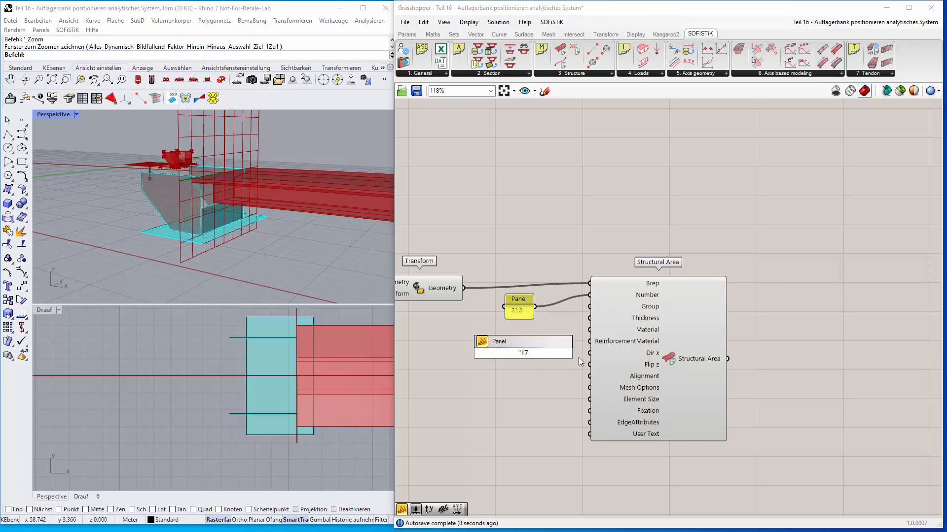
pyautogui.press('Return')
pyautogui.moveTo(535, 354); pyautogui.dragTo(590, 307)
pyautogui.moveTo(522, 354); pyautogui.dragTo(517, 337)
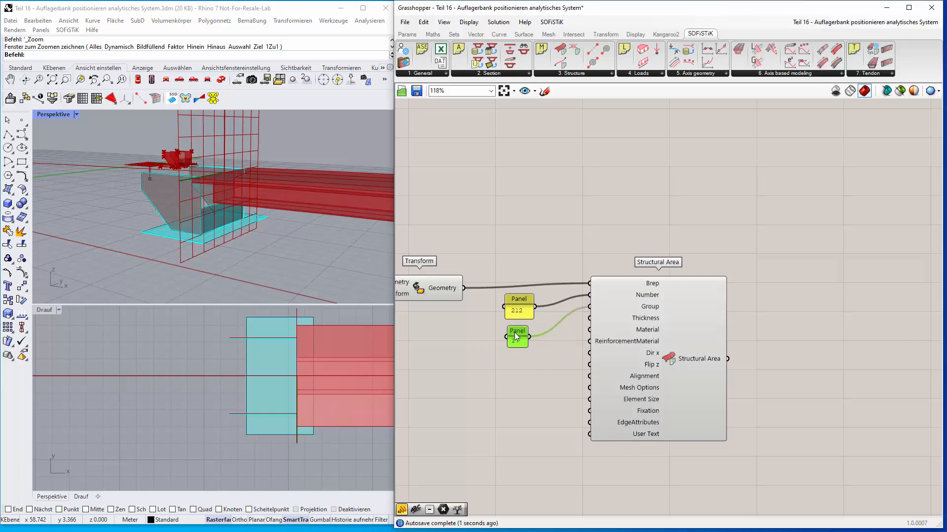
pyautogui.doubleClick(522, 376)
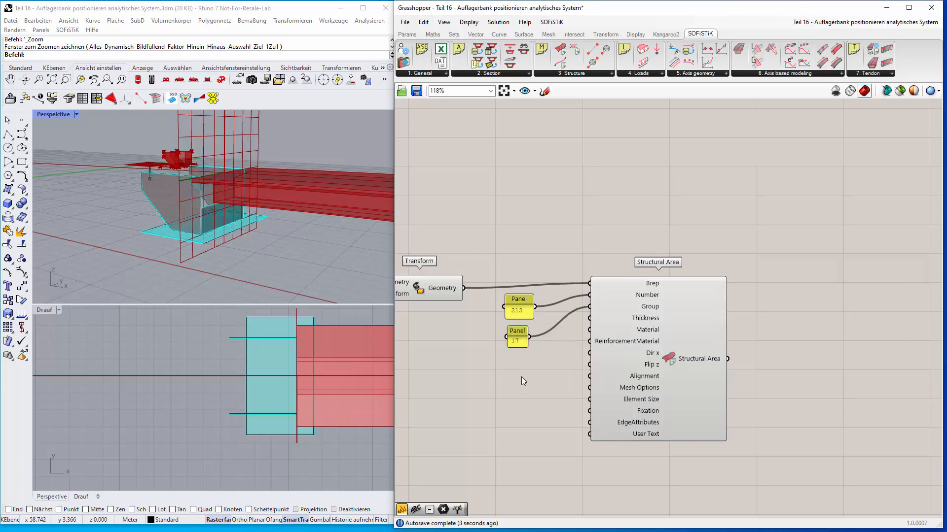
pyautogui.write('0.3')
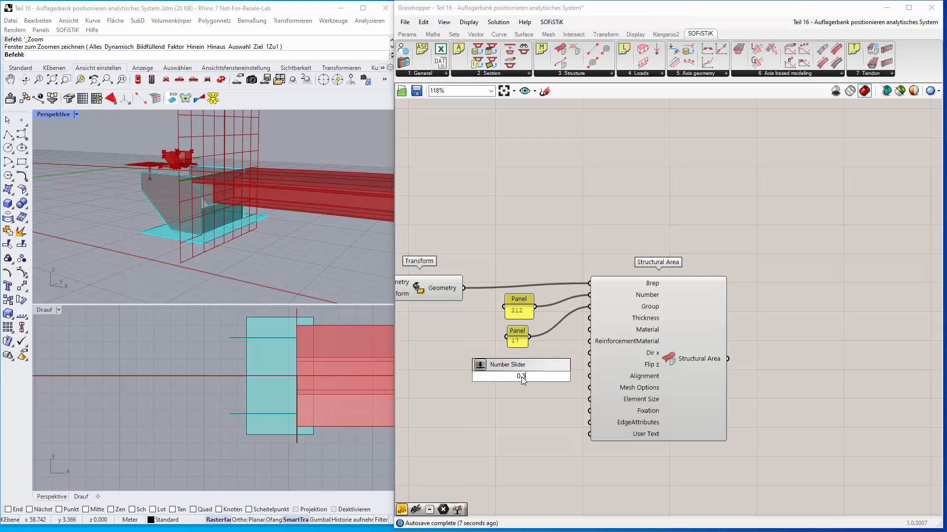
pyautogui.press('Return')
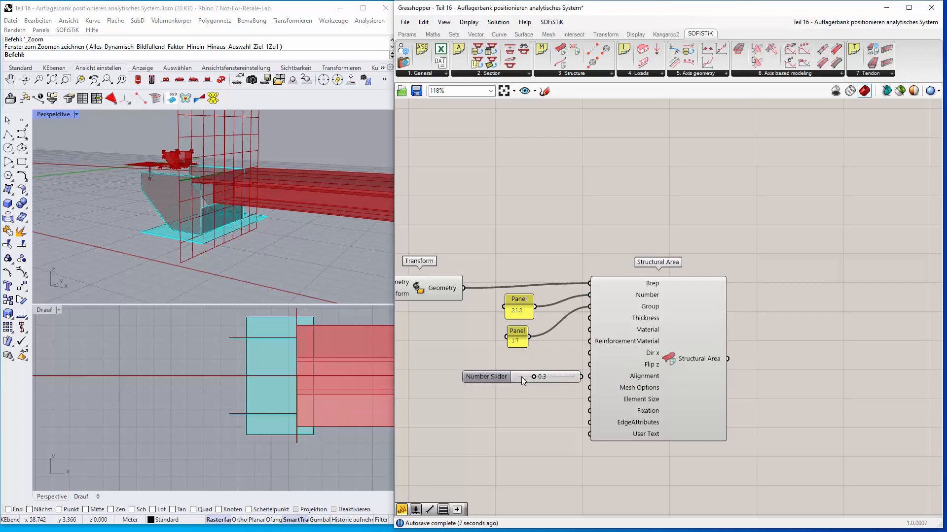
pyautogui.press('Delete')
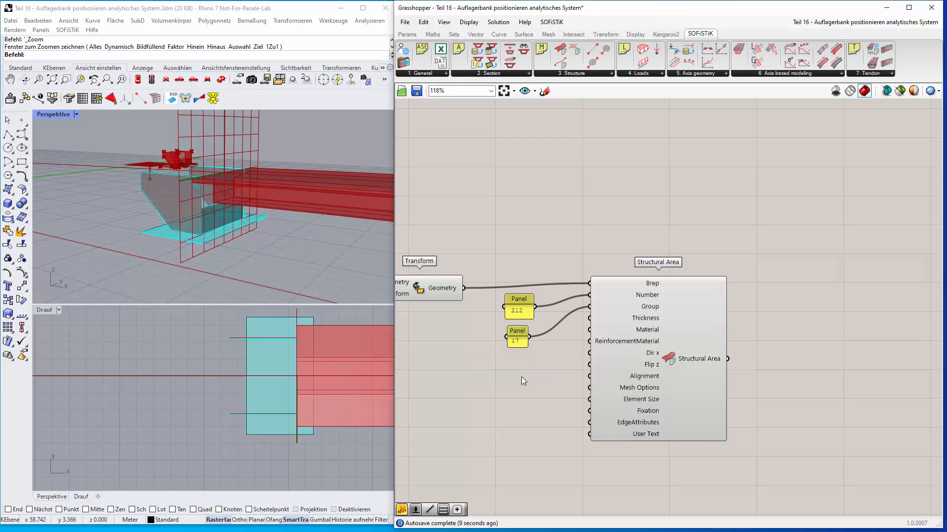
# - Add a panel with the value 0.3, connect it to the Structural Area's Thickness input and place it below the 17 panel
pyautogui.doubleClick(497, 375)
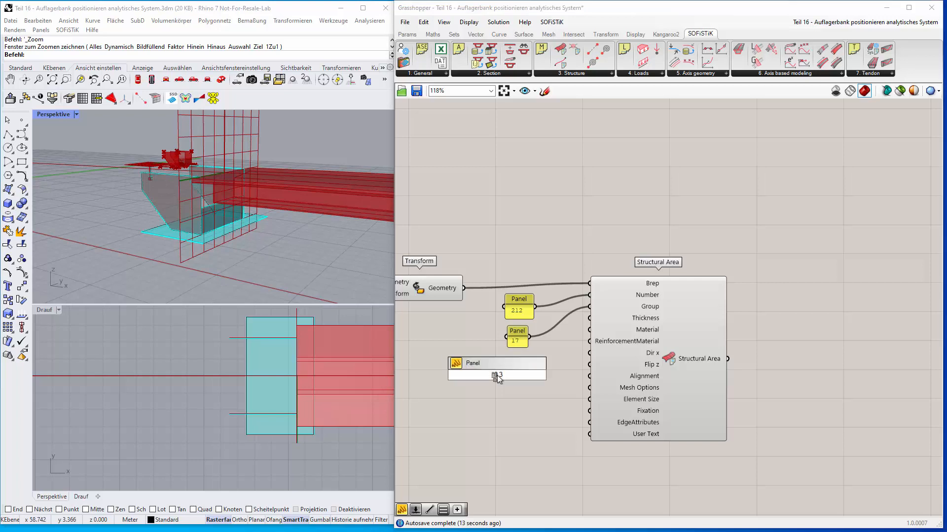
pyautogui.press('Return')
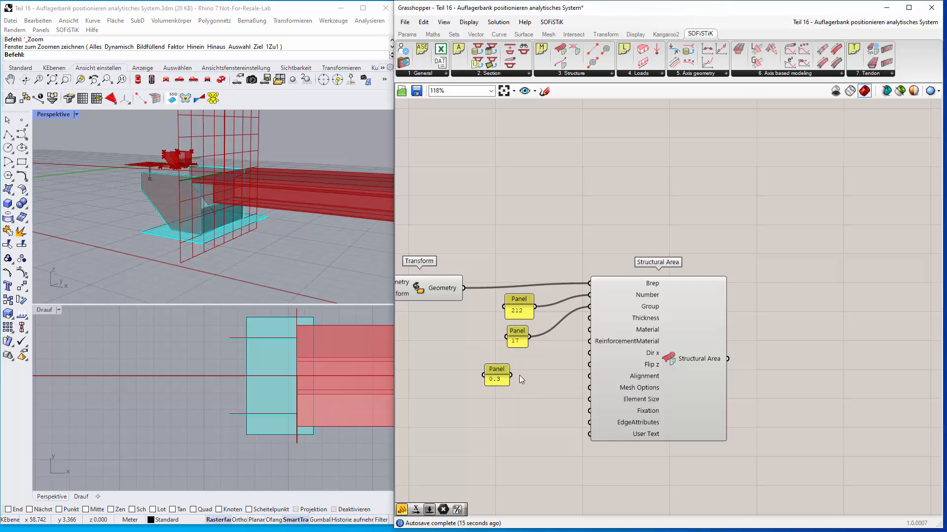
pyautogui.moveTo(511, 375); pyautogui.dragTo(590, 319)
pyautogui.moveTo(502, 376); pyautogui.dragTo(518, 368)
# - Add a panel with the value 1 below the 0.3 panel, feed it into the Material input and check the area's preview in Rhino
pyautogui.doubleClick(520, 418)
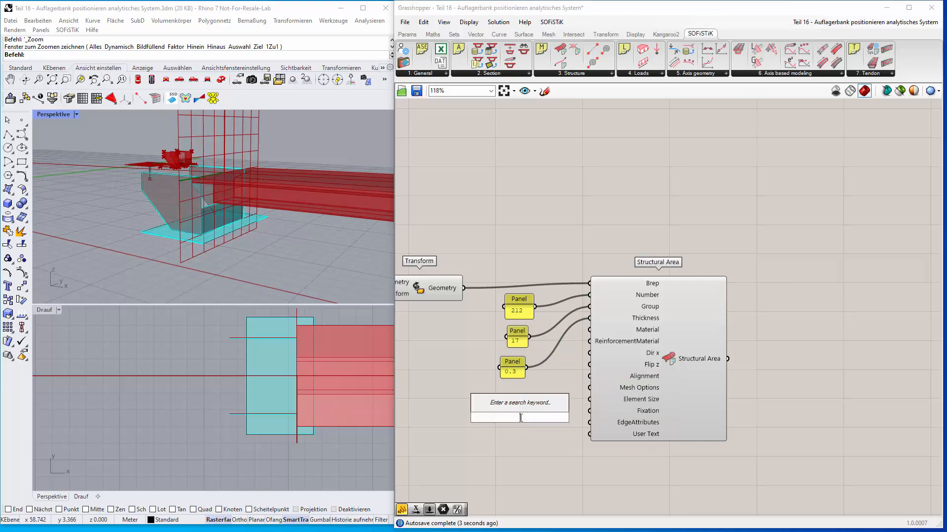
pyautogui.write('"1')
pyautogui.press('Return')
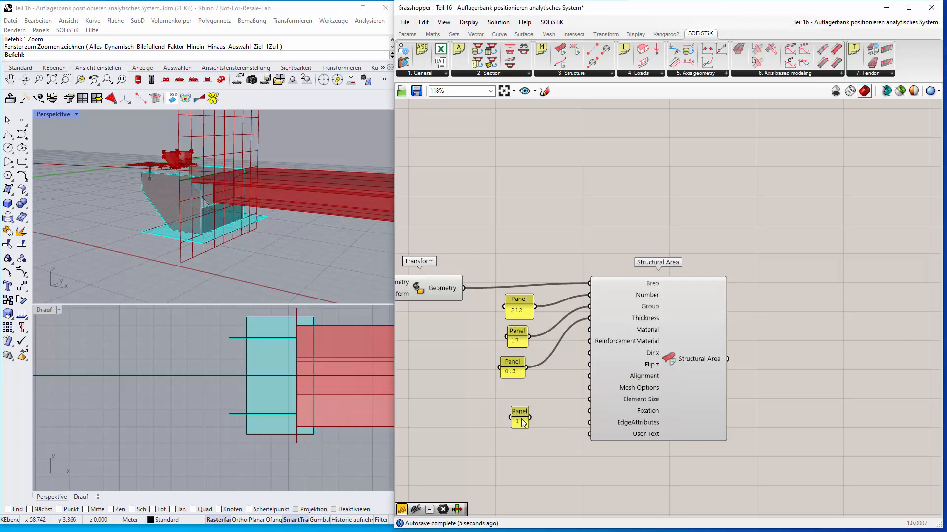
pyautogui.moveTo(529, 422); pyautogui.dragTo(589, 330)
pyautogui.moveTo(522, 410); pyautogui.dragTo(515, 388)
pyautogui.click(664, 312)
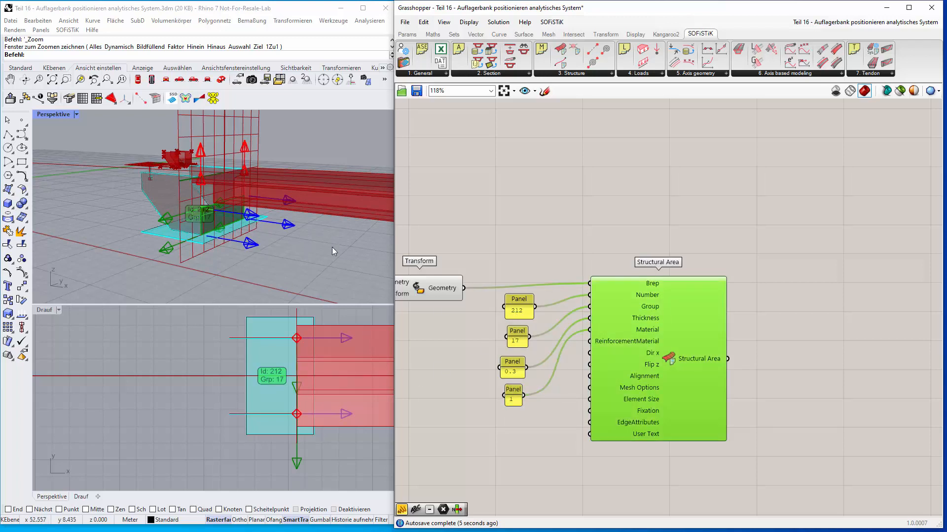
pyautogui.click(785, 287)
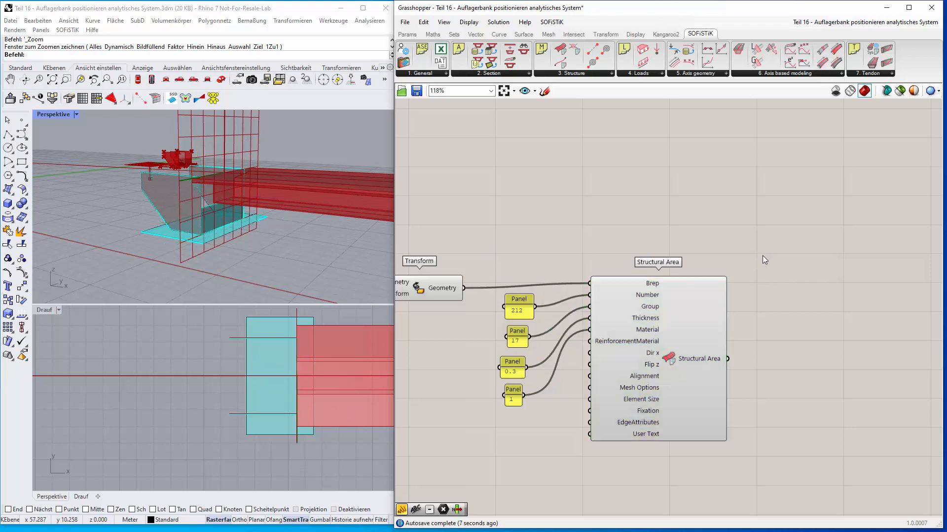
# - Group all components of the Widerlager Auflagerbank section together with its label
pyautogui.scroll(-6, 758, 255)
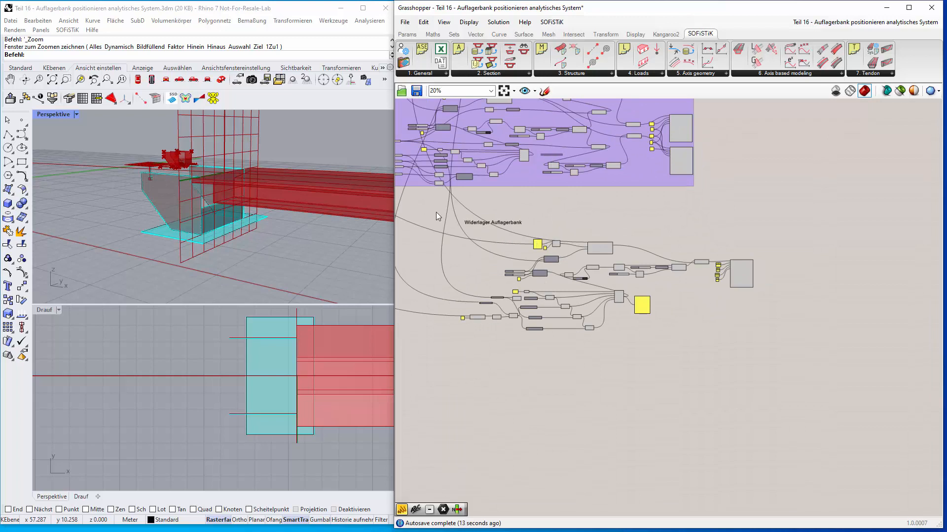
pyautogui.moveTo(425, 212); pyautogui.dragTo(768, 354)
pyautogui.rightClick(741, 331)
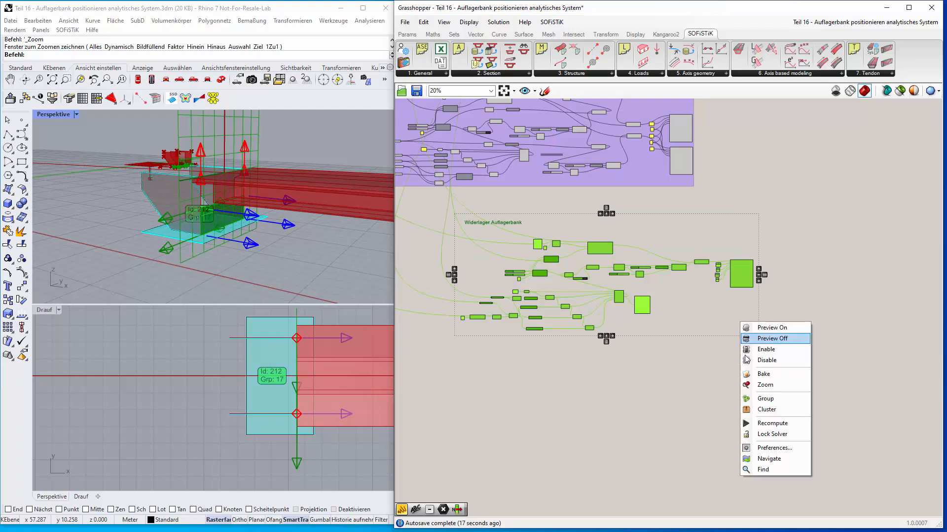
pyautogui.click(769, 399)
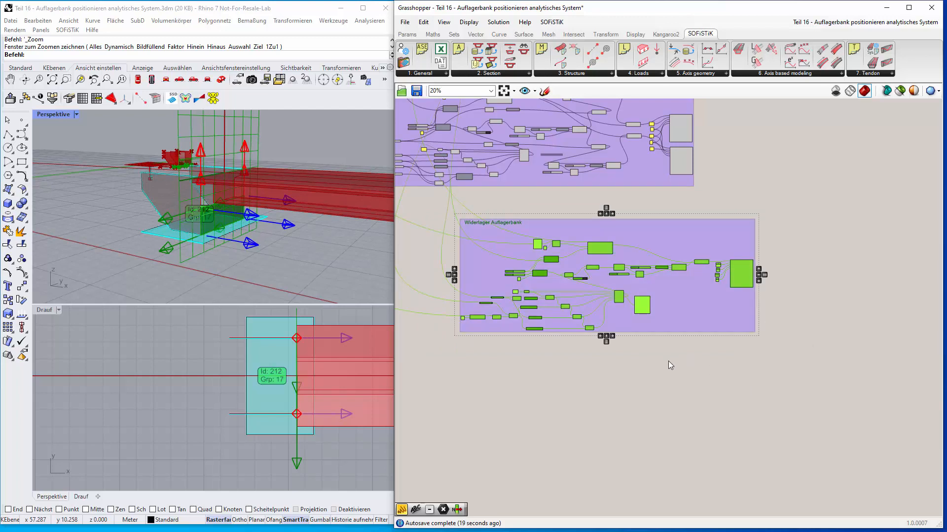